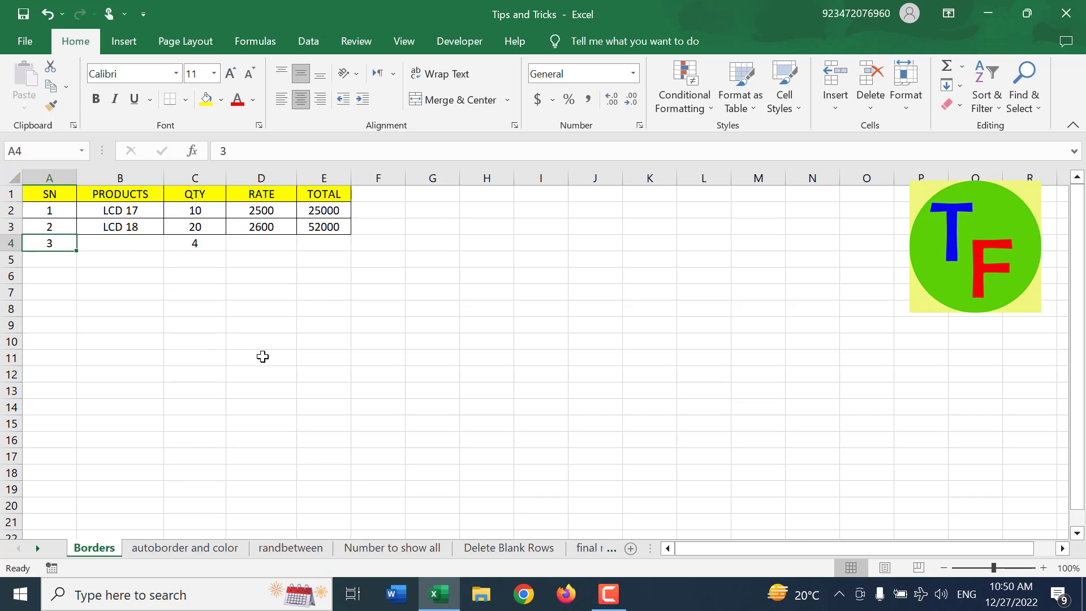
Clear the contents of cells A4:C4 below the product table.
{"action": "key", "text": "shift+Right"}
{"action": "key", "text": "shift+Right"}
{"action": "key", "text": "Delete"}
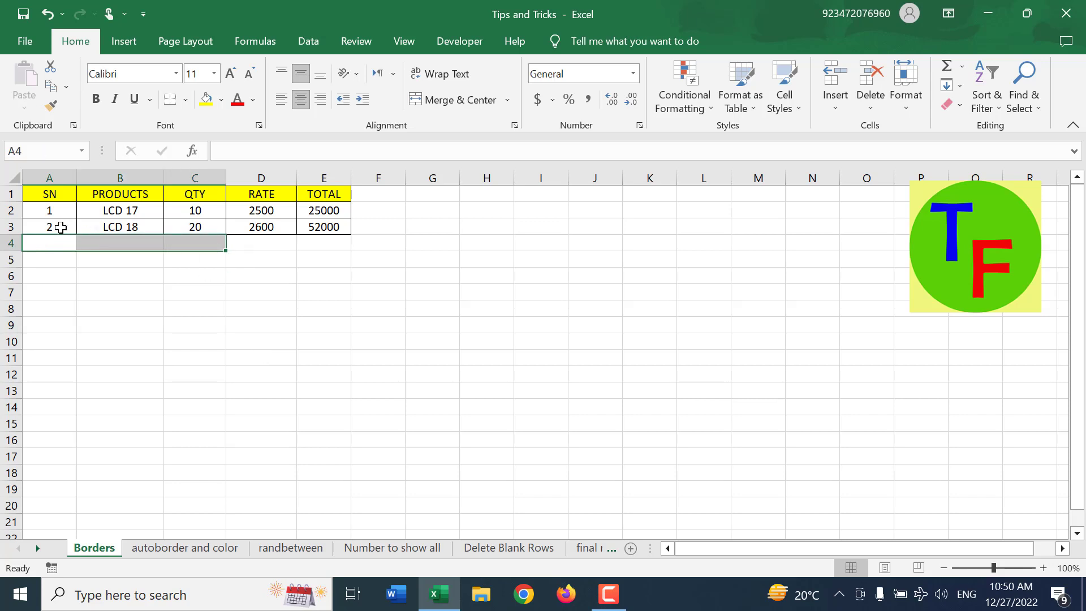
Set up a Greater Than conditional formatting rule on A4:E19 with the comparison value 0.
{"action": "left_click_drag", "start_coordinate": [60, 226], "coordinate": [313, 483]}
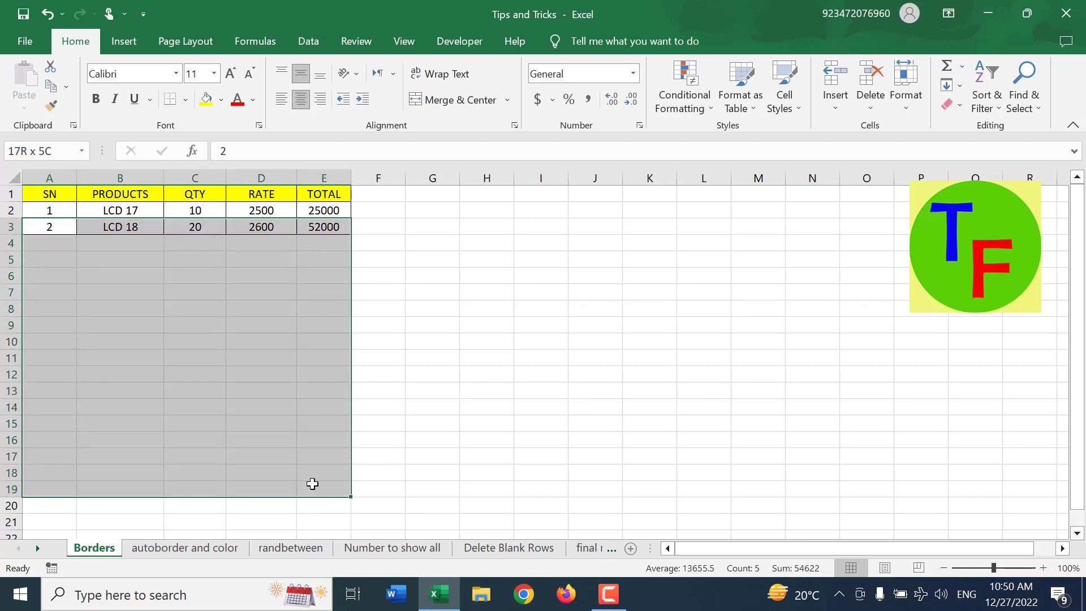
{"action": "left_click", "coordinate": [68, 248]}
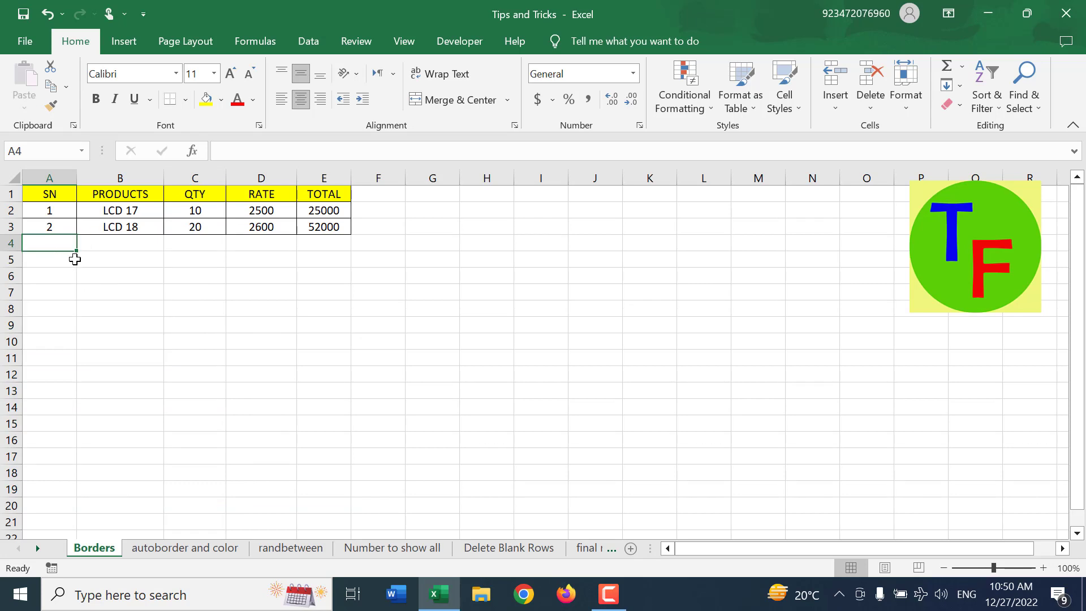
{"action": "left_click_drag", "start_coordinate": [75, 245], "coordinate": [309, 491]}
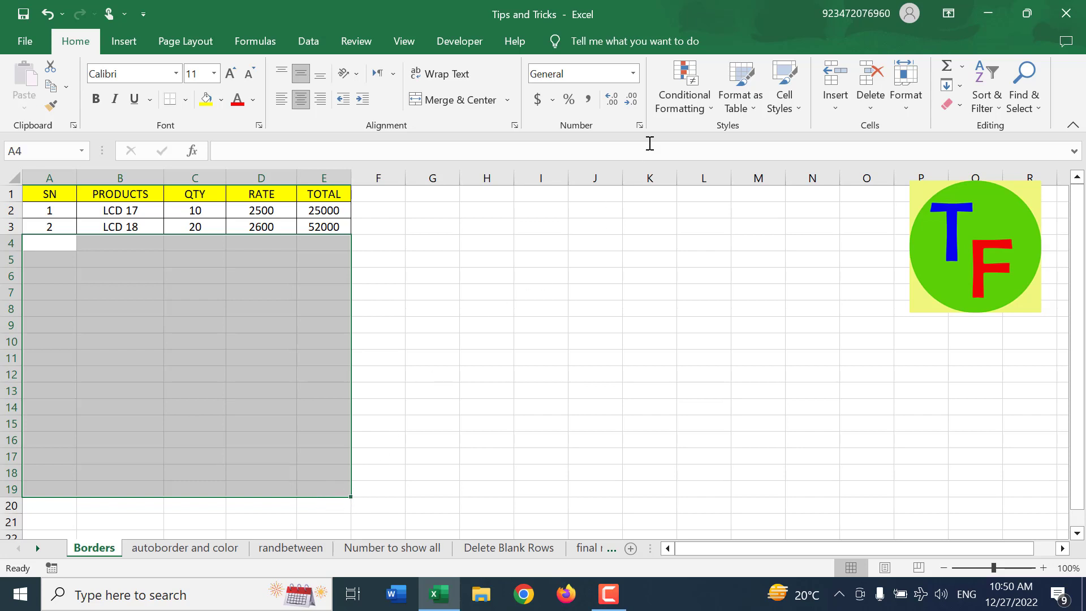
{"action": "left_click", "coordinate": [684, 104]}
{"action": "mouse_move", "coordinate": [709, 141]}
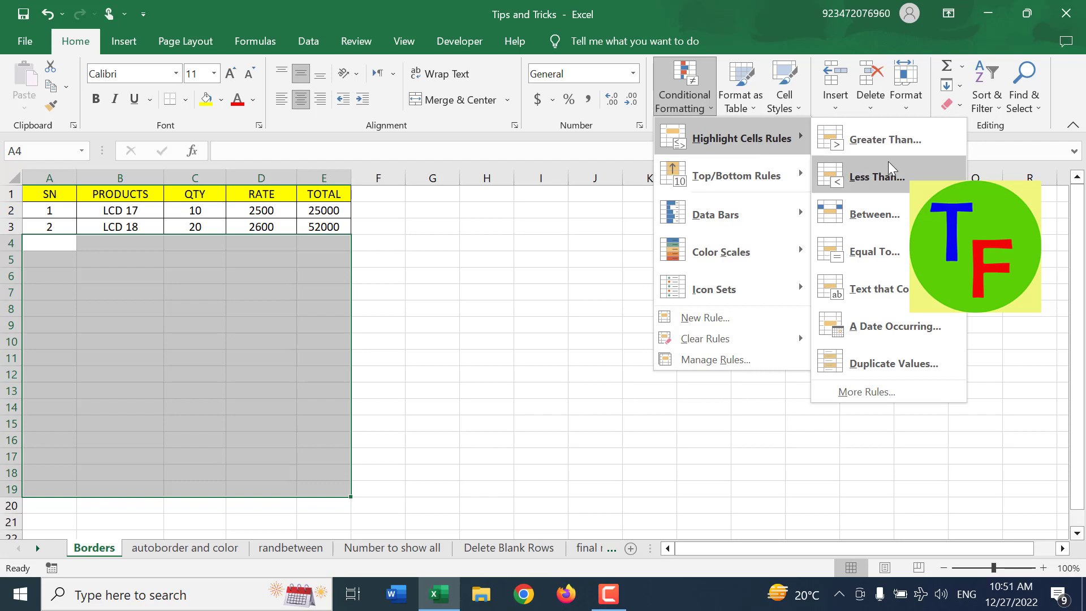
{"action": "left_click", "coordinate": [887, 143]}
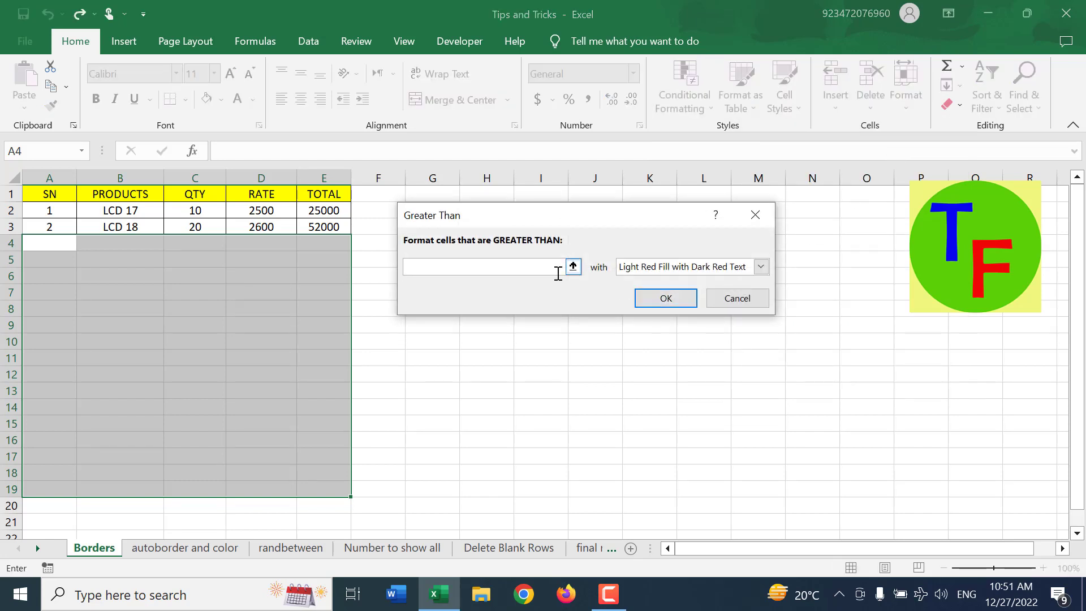
{"action": "type", "text": "0"}
Give the Greater Than rule a custom format with an outline border and apply it.
{"action": "left_click", "coordinate": [644, 266]}
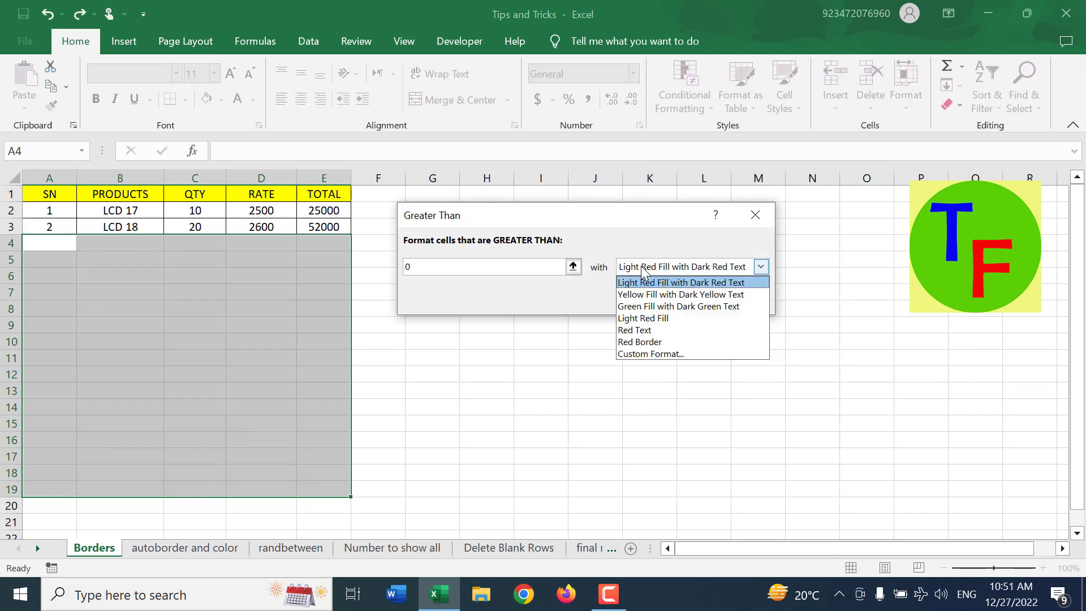
{"action": "left_click", "coordinate": [645, 353]}
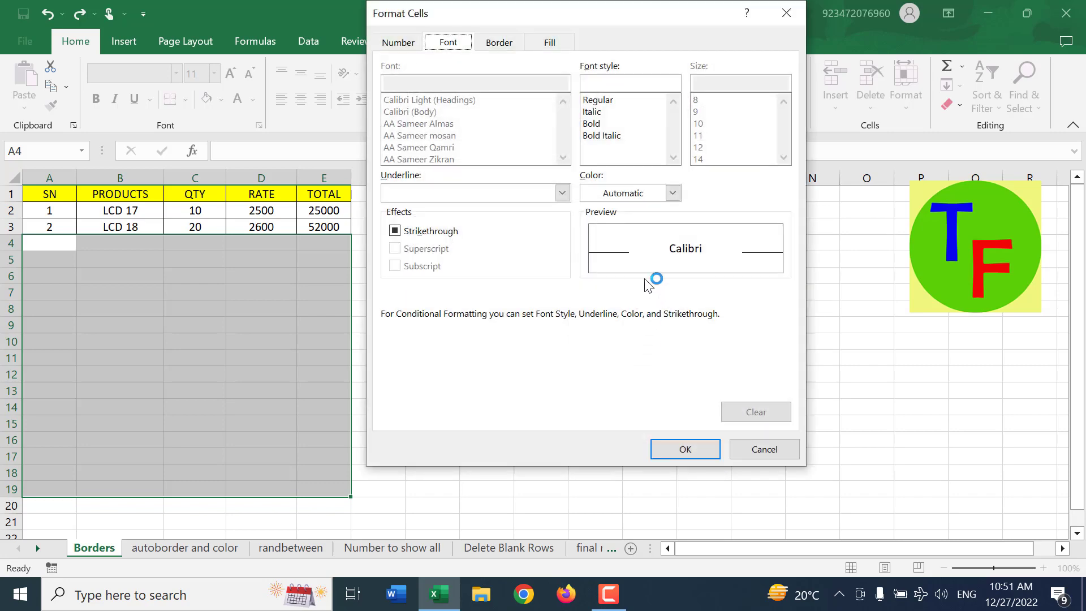
{"action": "left_click", "coordinate": [547, 43]}
{"action": "left_click", "coordinate": [512, 42]}
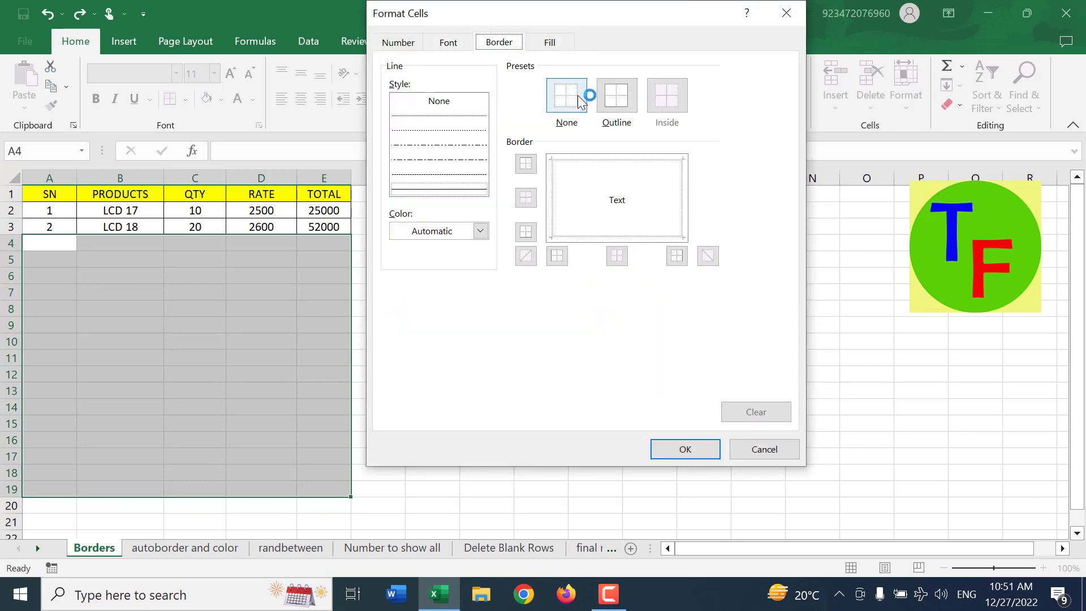
{"action": "left_click", "coordinate": [619, 113]}
{"action": "left_click", "coordinate": [678, 451]}
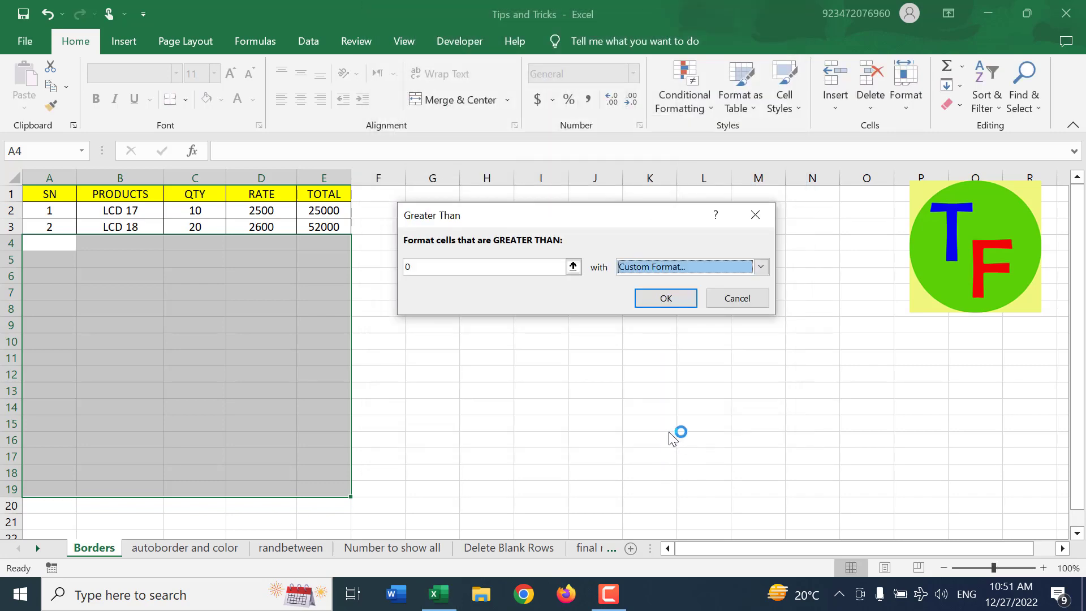
{"action": "left_click", "coordinate": [665, 297]}
Enter 1, 2 and 3 in the SN cells A4:A6.
{"action": "left_click", "coordinate": [85, 244]}
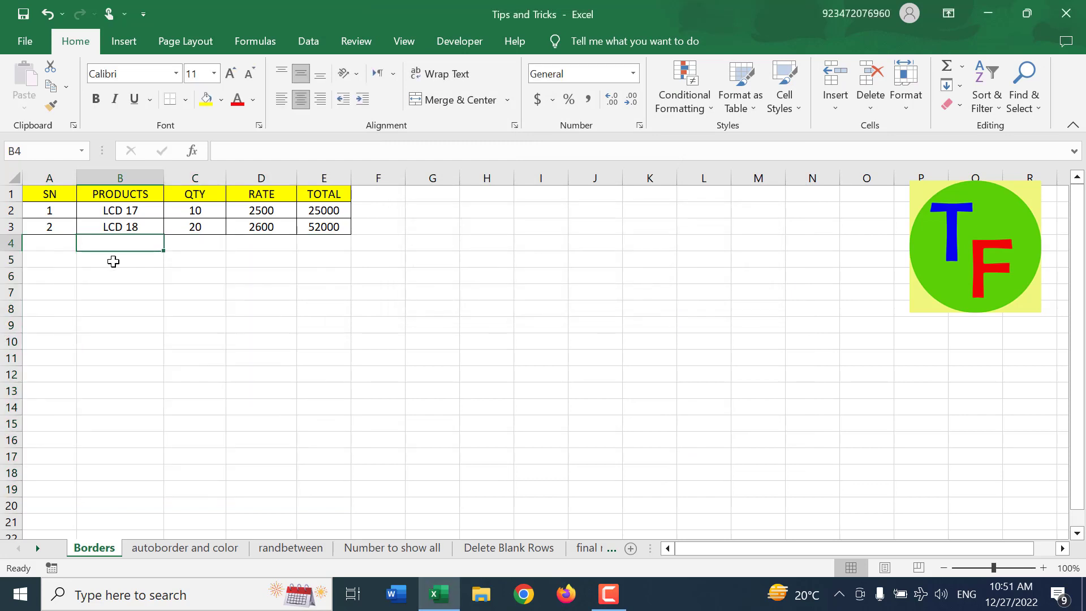
{"action": "type", "text": "1"}
{"action": "key", "text": "Return"}
{"action": "type", "text": "2"}
{"action": "key", "text": "Return"}
{"action": "type", "text": "3"}
Fill the PRODUCTS cells with 4 in B6, 5 in B5 and 6 in B4.
{"action": "key", "text": "Tab"}
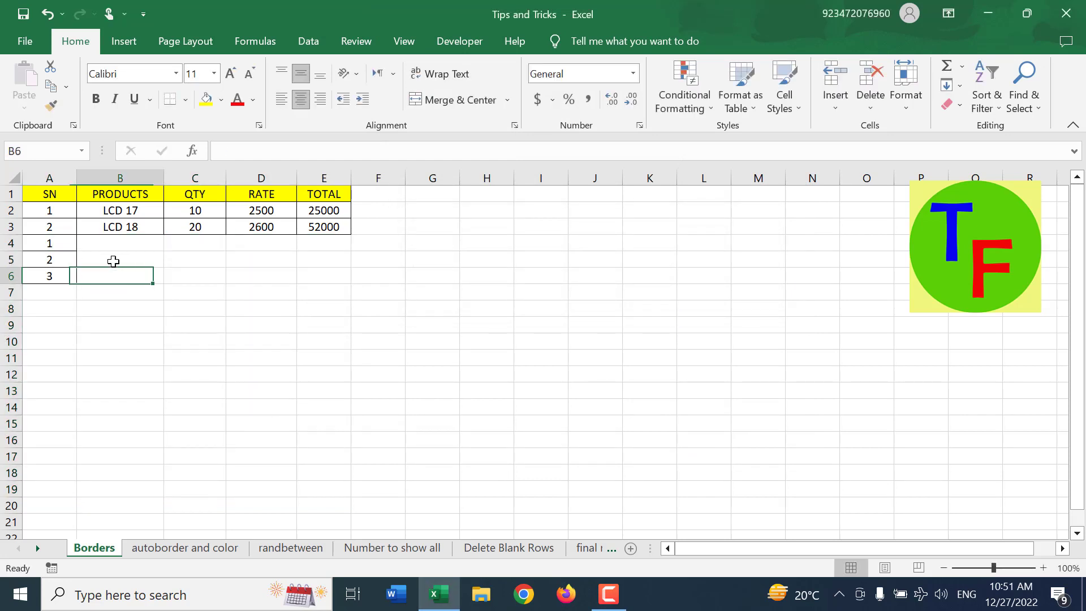
{"action": "type", "text": "4"}
{"action": "double_click", "coordinate": [113, 260]}
{"action": "type", "text": "5"}
{"action": "key", "text": "shift+Return"}
{"action": "type", "text": "6"}
Enter 7, 8 and 9 down the QTY cells C4:C6.
{"action": "key", "text": "Tab"}
{"action": "type", "text": "7"}
{"action": "key", "text": "Down"}
{"action": "type", "text": "8"}
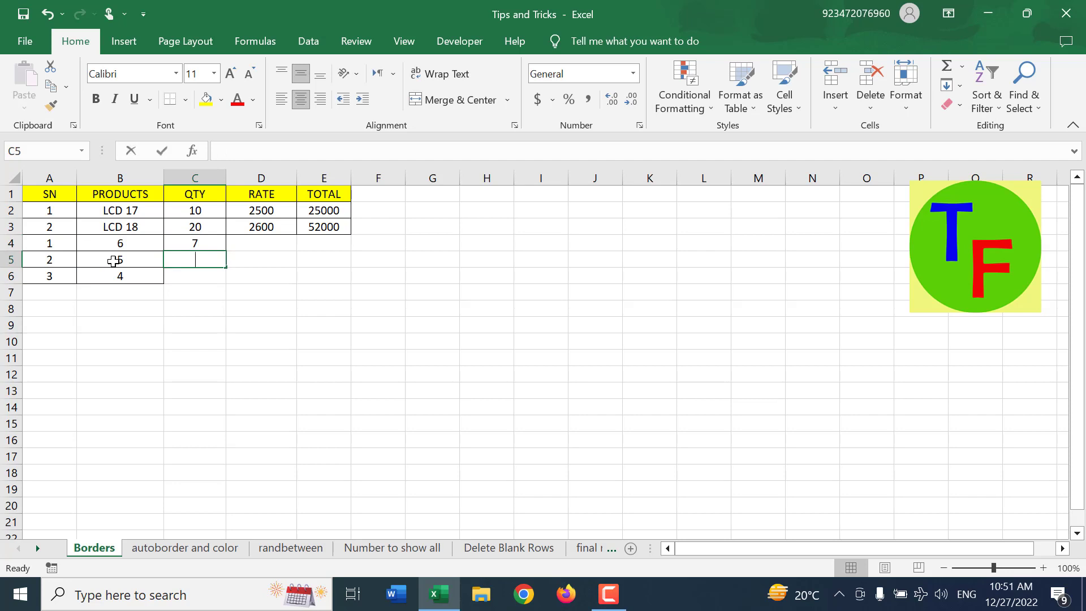
{"action": "key", "text": "Down"}
{"action": "type", "text": "9"}
Enter 0 in the RATE cells D6 and D5, leaving D4 empty.
{"action": "key", "text": "Right"}
{"action": "type", "text": "0"}
{"action": "key", "text": "Up"}
{"action": "type", "text": "0"}
{"action": "key", "text": "Up"}
Enter 1, 2 and 3 in the TOTAL cells E4:E6.
{"action": "key", "text": "Right"}
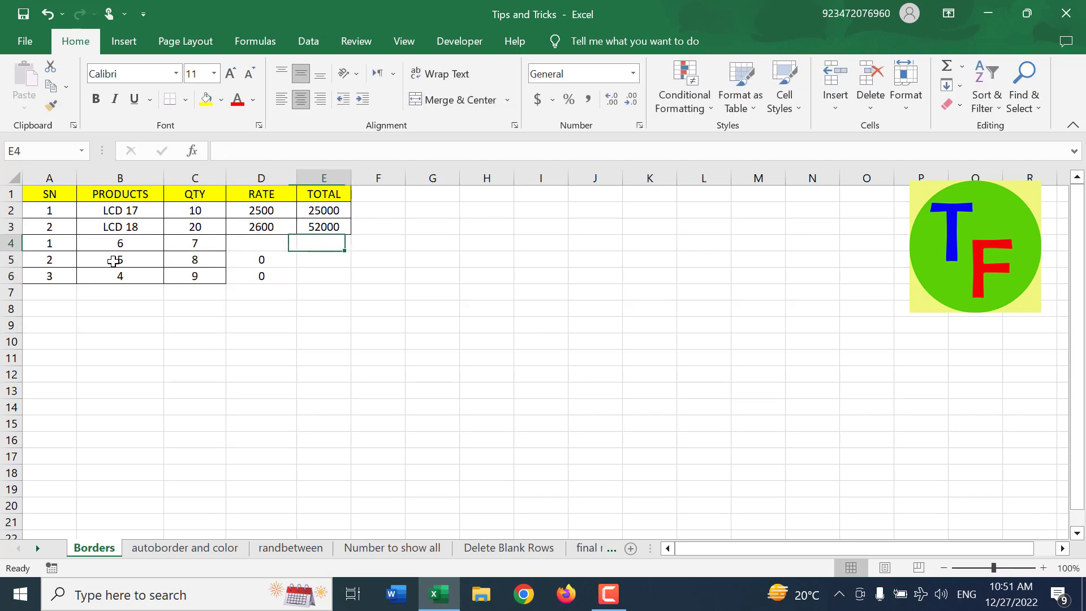
{"action": "key", "text": "Down"}
{"action": "key", "text": "Up"}
{"action": "type", "text": "1"}
{"action": "key", "text": "Return"}
{"action": "type", "text": "2"}
{"action": "key", "text": "Return"}
{"action": "type", "text": "3"}
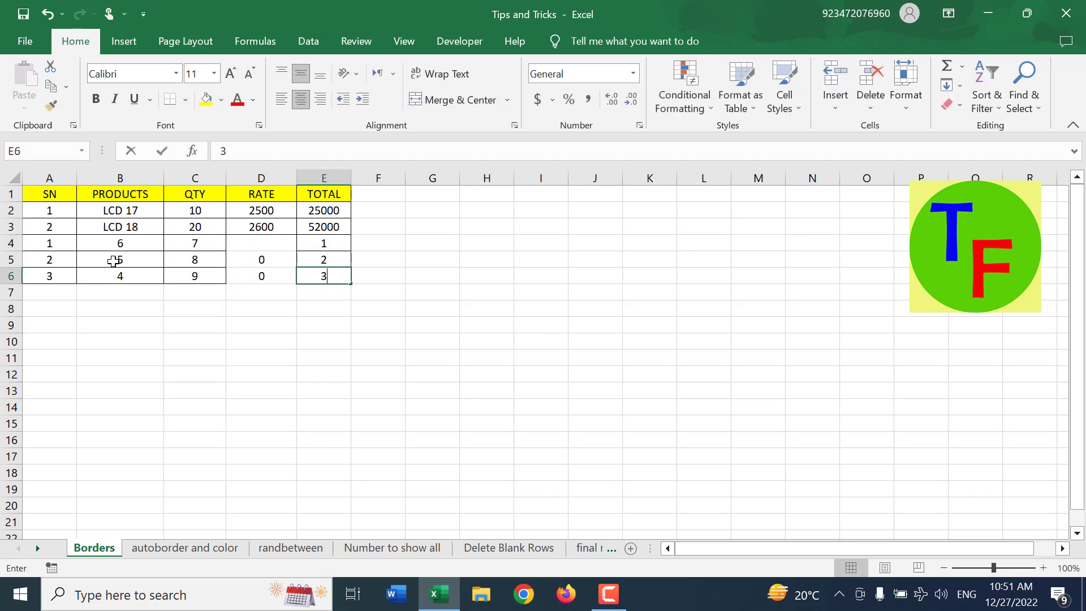
{"action": "key", "text": "Return"}
Examine how the border rule treats the empty and zero RATE cells D4:D6 compared with the neighbouring filled cells.
{"action": "key", "text": "Left"}
{"action": "key", "text": "Up"}
{"action": "key", "text": "Up"}
{"action": "key", "text": "Up"}
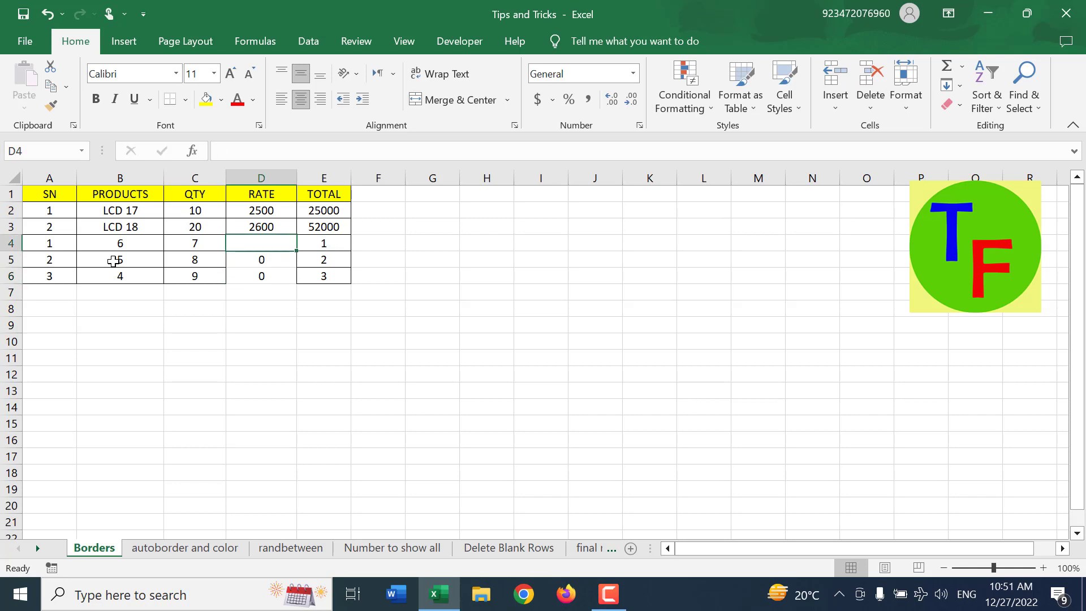
{"action": "key", "text": "Down"}
{"action": "key", "text": "Down"}
{"action": "key", "text": "Up"}
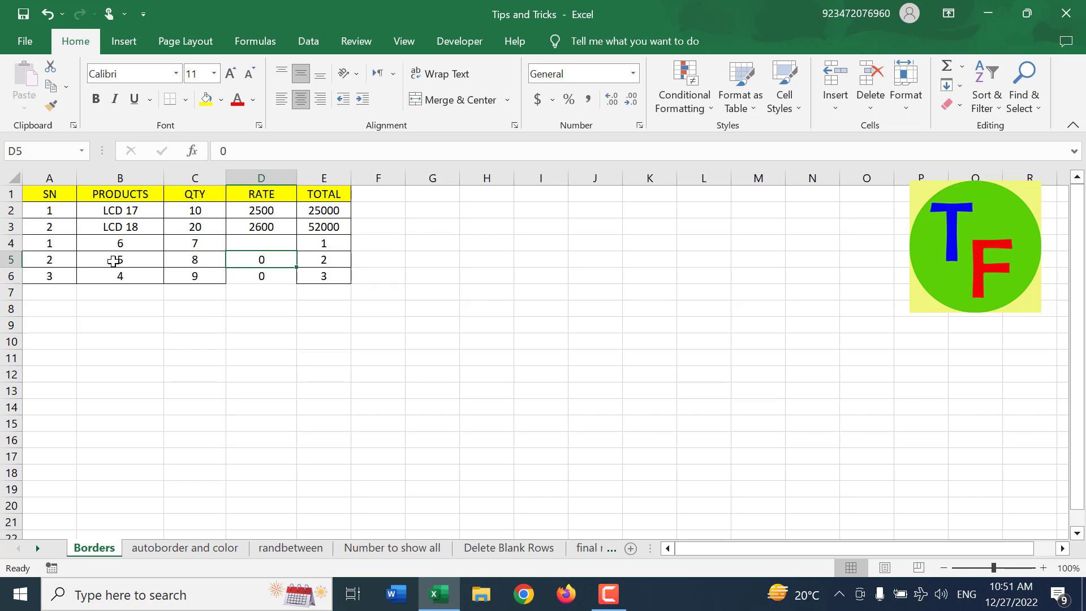
{"action": "key", "text": "Left"}
{"action": "key", "text": "Left"}
{"action": "key", "text": "Left"}
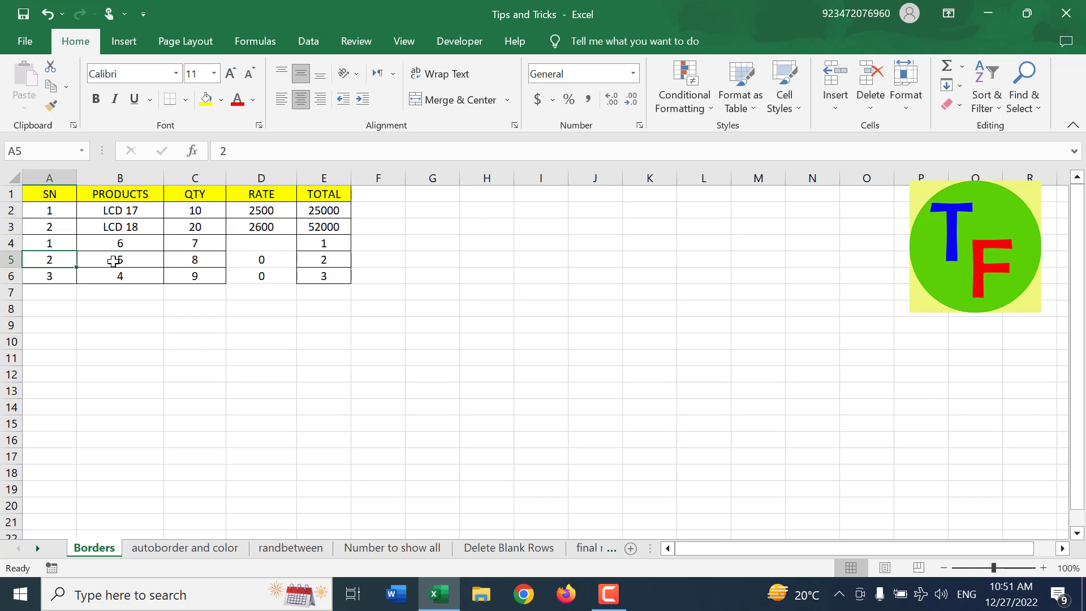
{"action": "left_click_drag", "start_coordinate": [258, 263], "coordinate": [260, 276]}
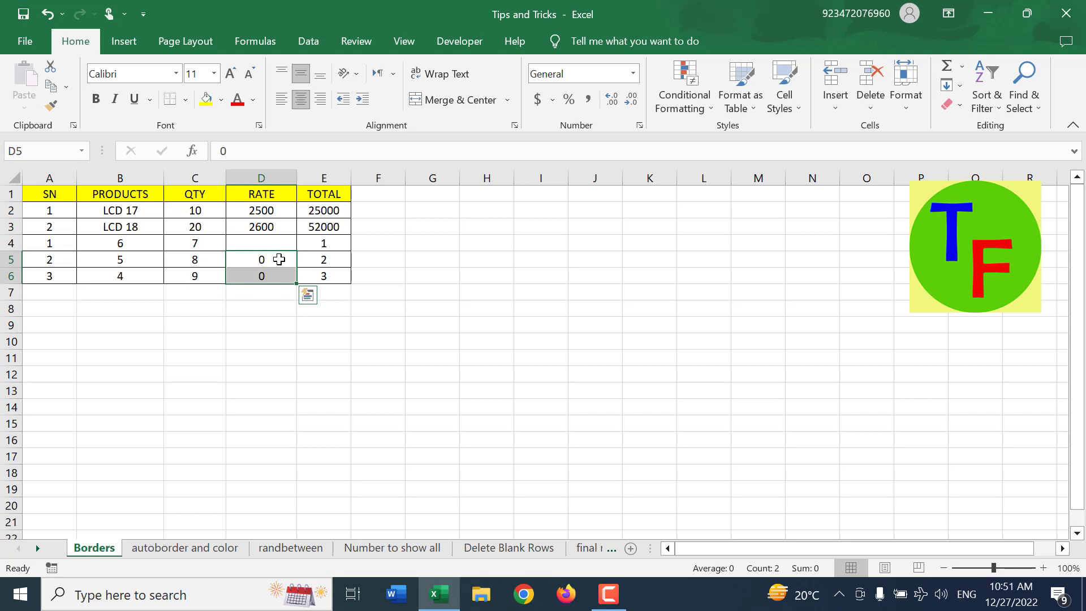
On the autoborder and color sheet, start a formula-based conditional formatting rule for A2:D20 with the formula =$A2<>0.
{"action": "left_click", "coordinate": [188, 549]}
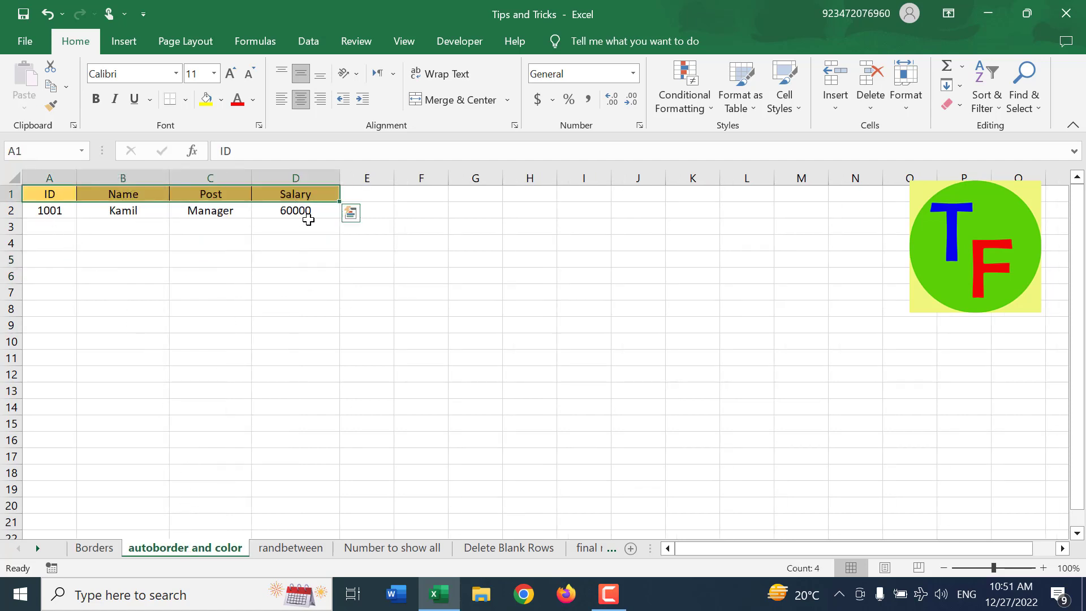
{"action": "left_click_drag", "start_coordinate": [63, 219], "coordinate": [331, 513]}
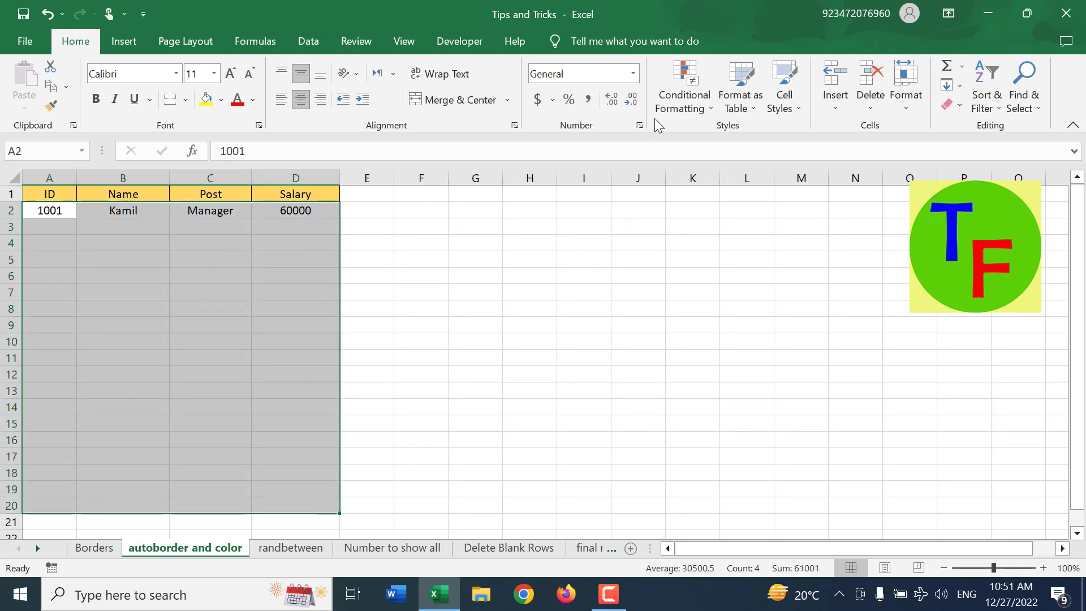
{"action": "left_click", "coordinate": [684, 107]}
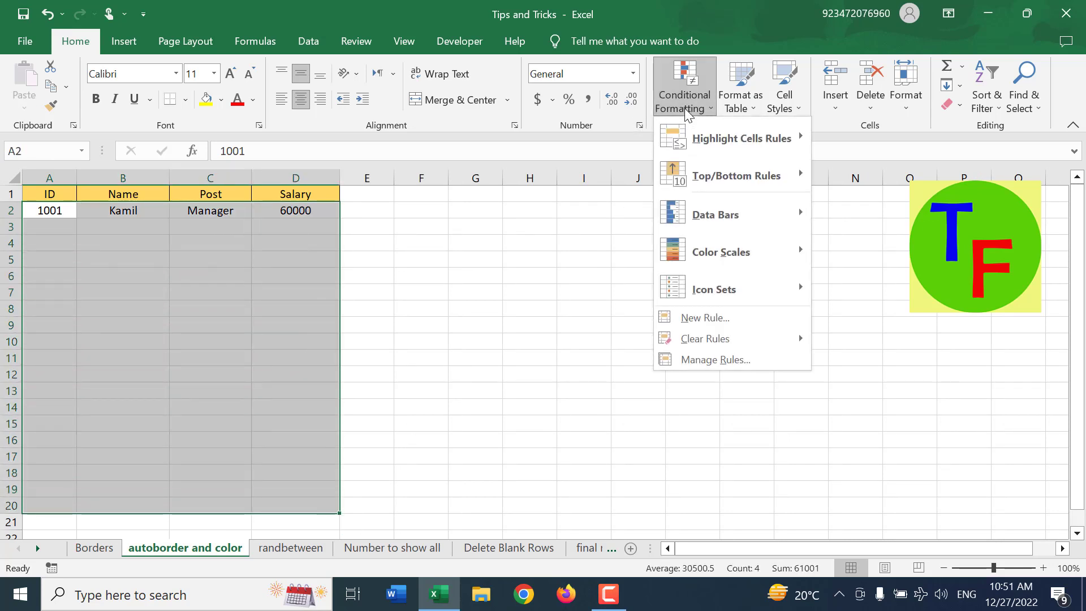
{"action": "left_click", "coordinate": [731, 318]}
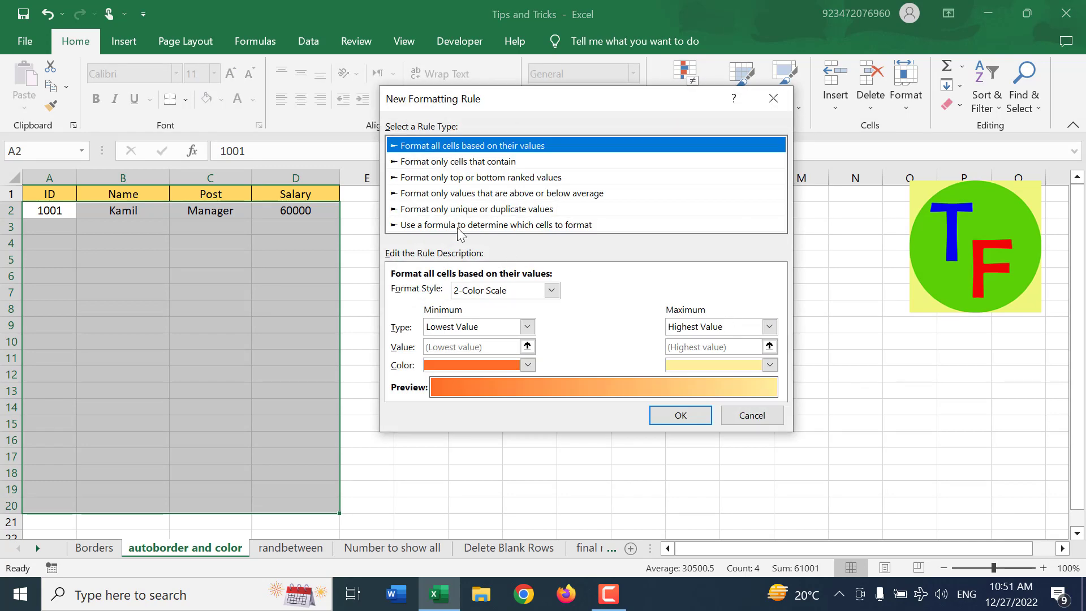
{"action": "left_click", "coordinate": [453, 225]}
{"action": "left_click", "coordinate": [426, 291]}
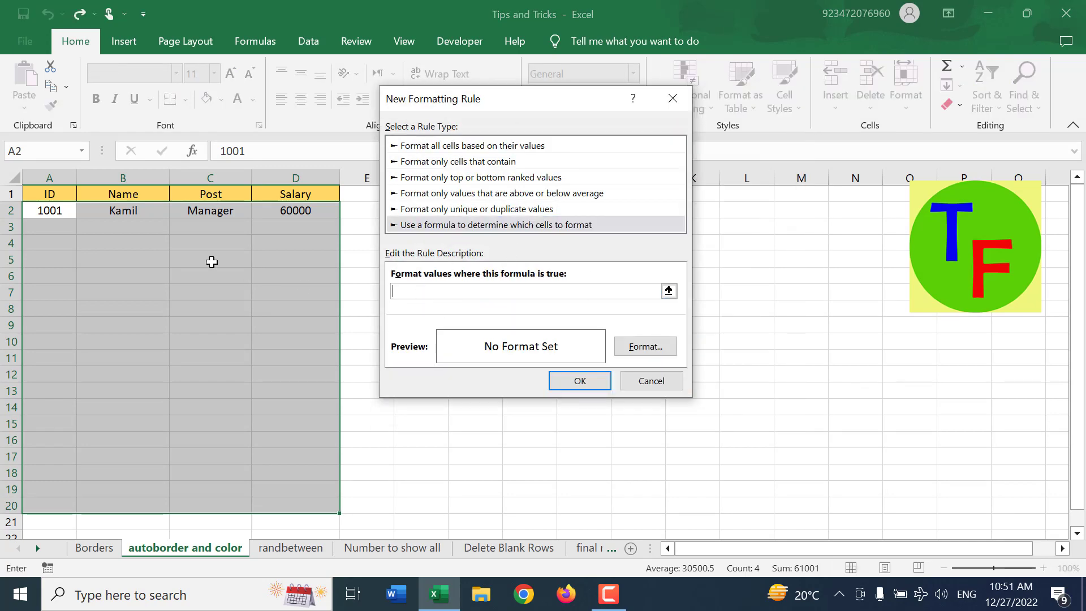
{"action": "left_click", "coordinate": [60, 214]}
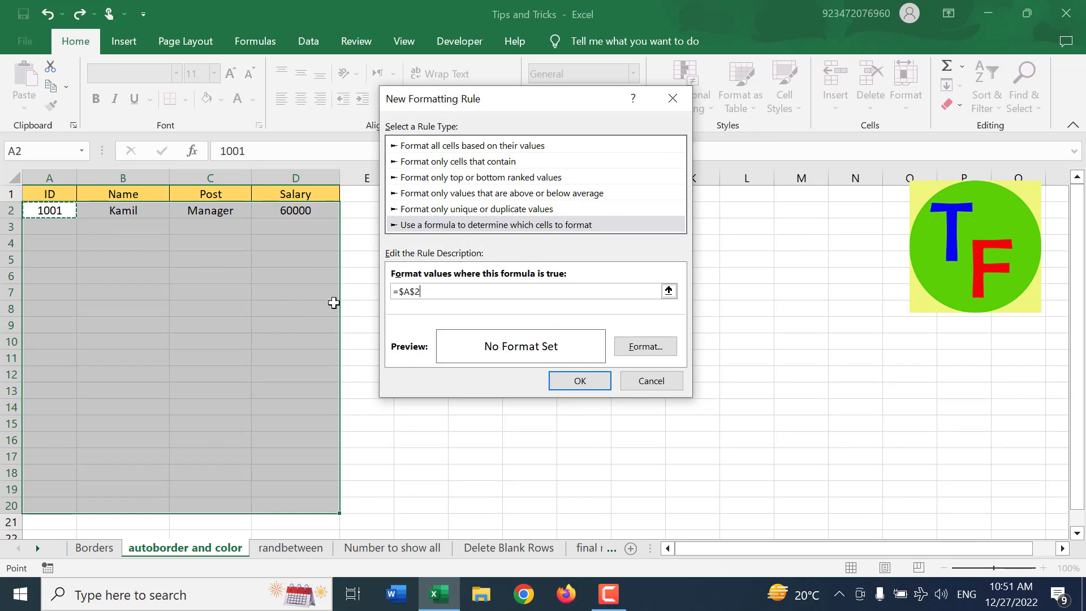
{"action": "left_click", "coordinate": [414, 293]}
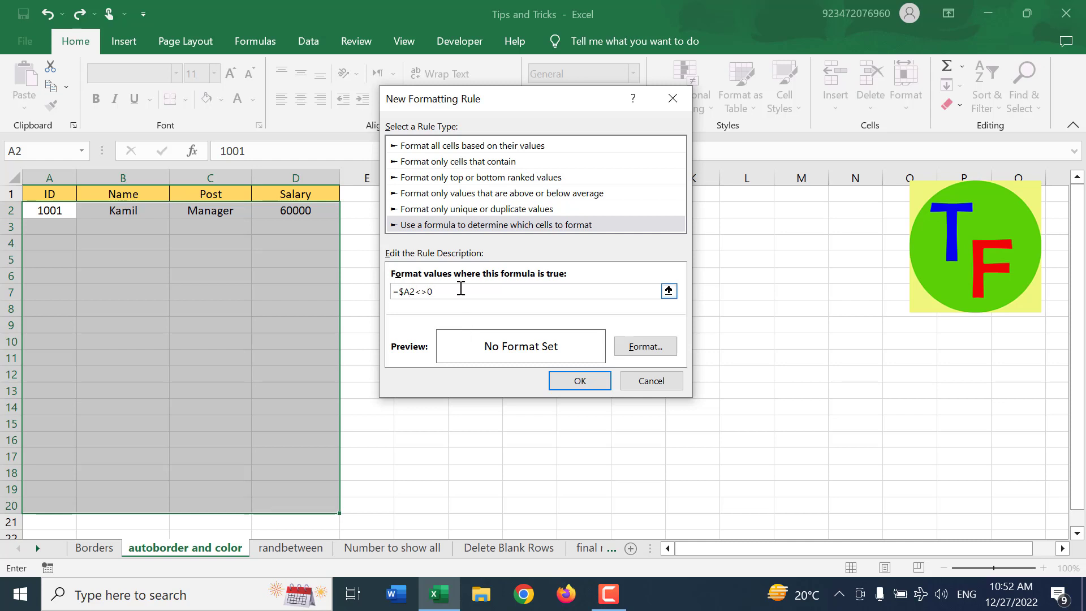
Format the formula rule with an outline border and a light gray fill, and apply it to the range.
{"action": "left_click", "coordinate": [645, 346]}
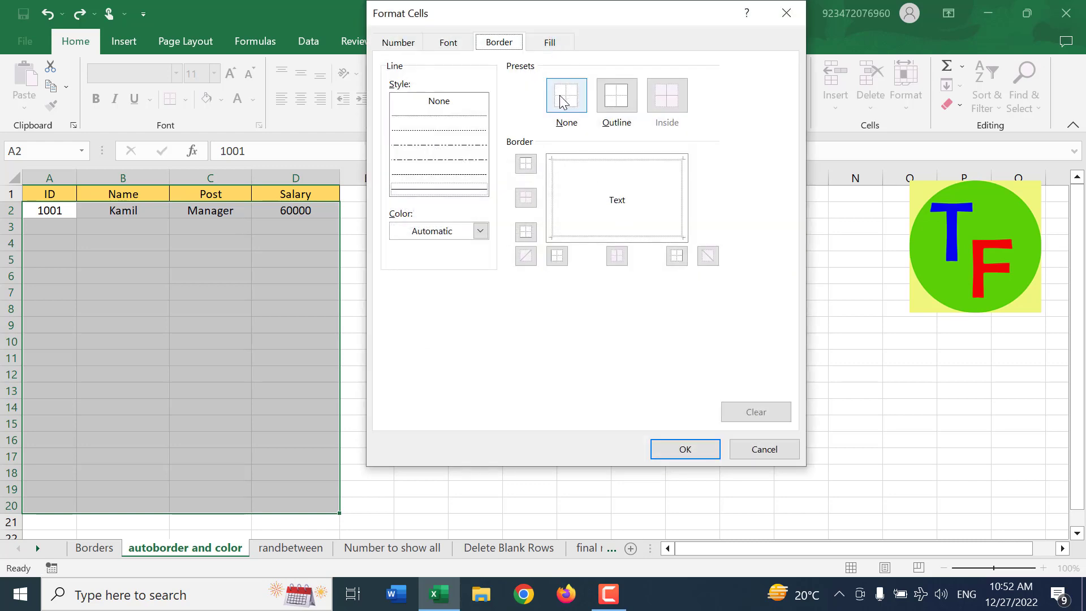
{"action": "left_click", "coordinate": [618, 102]}
{"action": "left_click", "coordinate": [551, 44]}
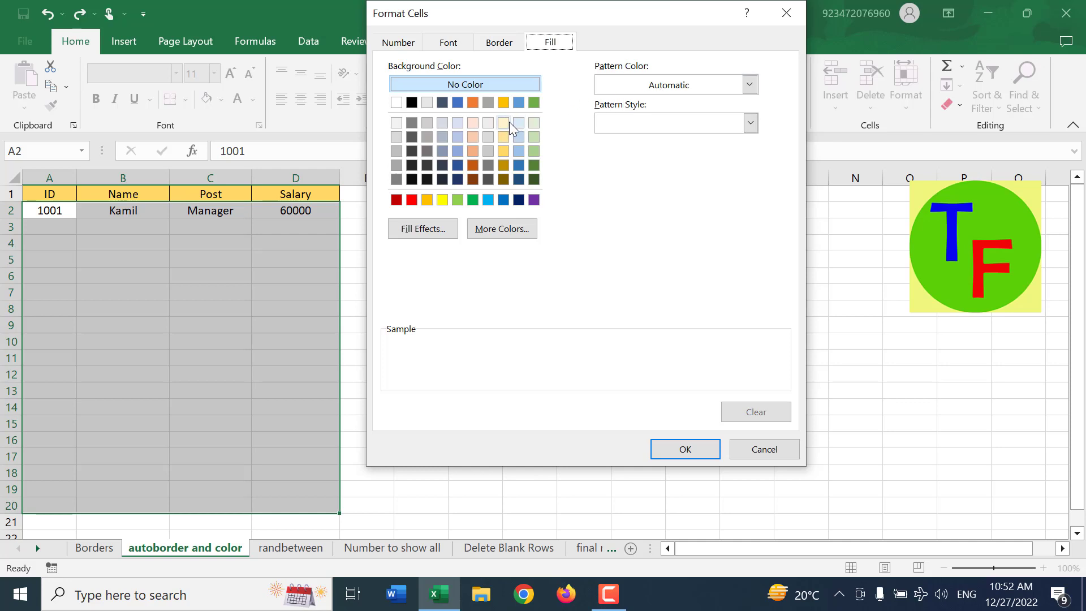
{"action": "left_click", "coordinate": [490, 122]}
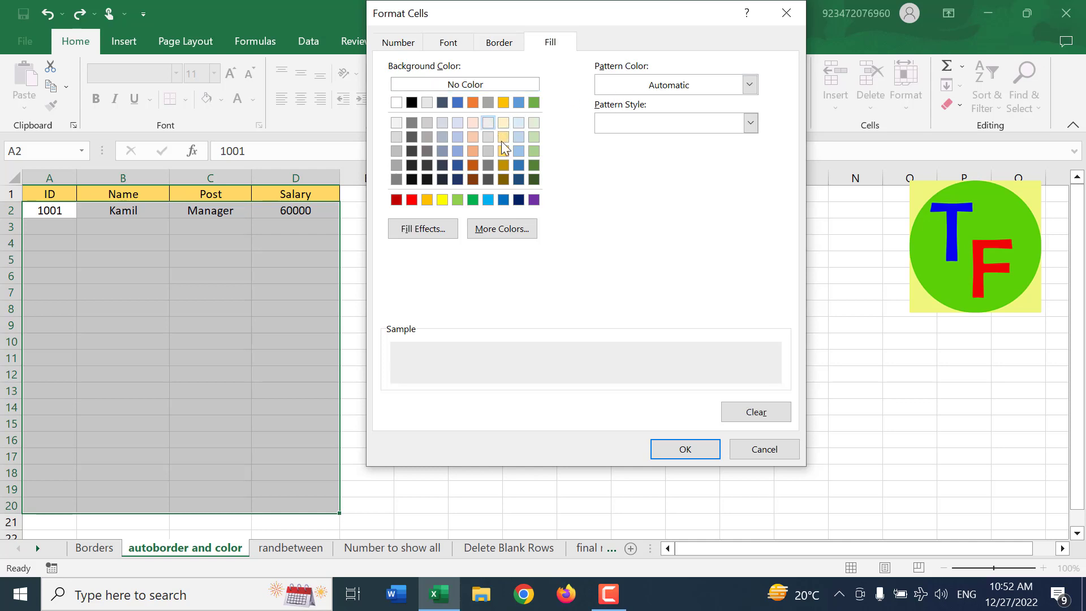
{"action": "left_click", "coordinate": [685, 449]}
{"action": "left_click", "coordinate": [575, 381]}
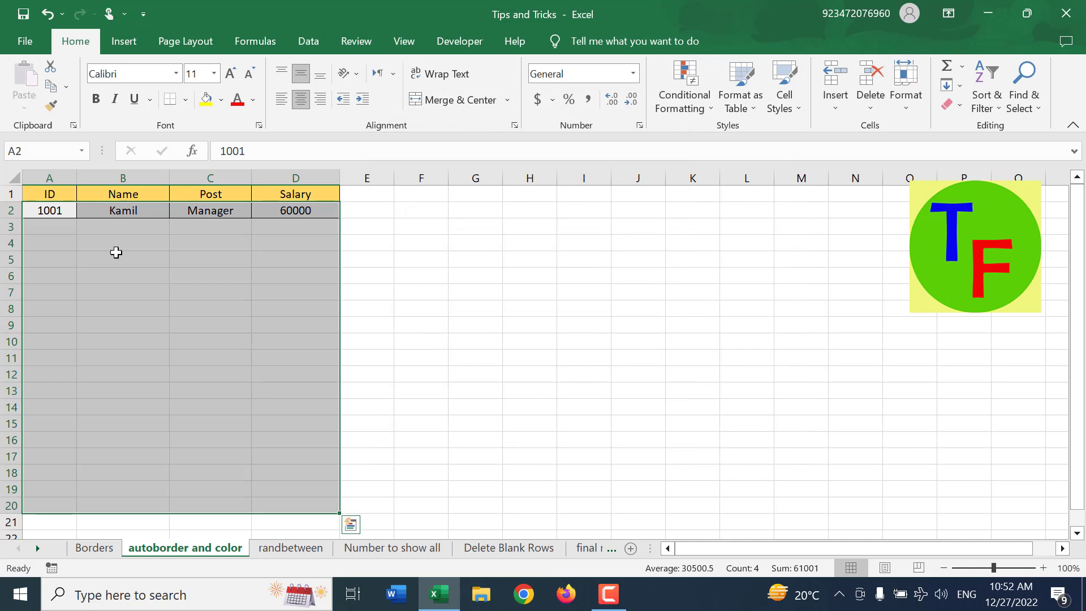
Enter the IDs 1002, 1003 and 1004 in cells A3:A5.
{"action": "left_click", "coordinate": [59, 226]}
{"action": "type", "text": "100"}
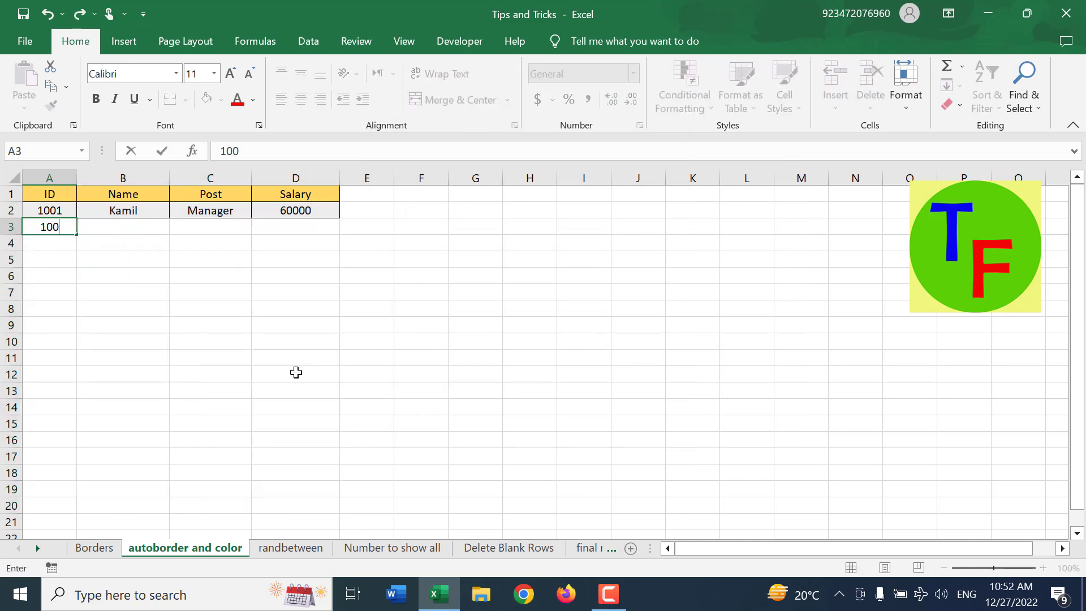
{"action": "type", "text": "2"}
{"action": "key", "text": "Return"}
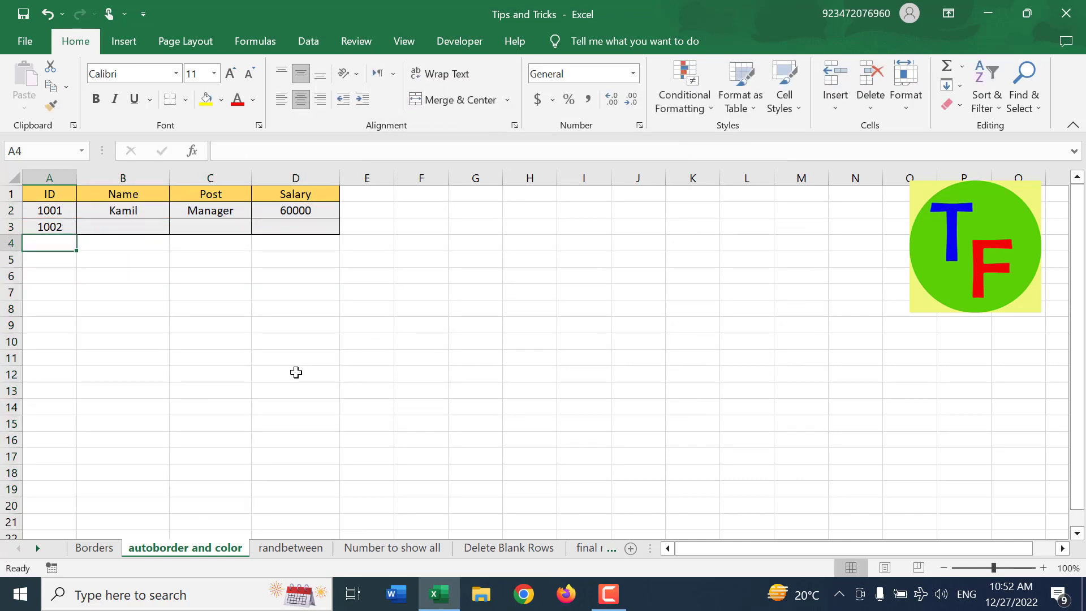
{"action": "type", "text": "1003"}
{"action": "key", "text": "Return"}
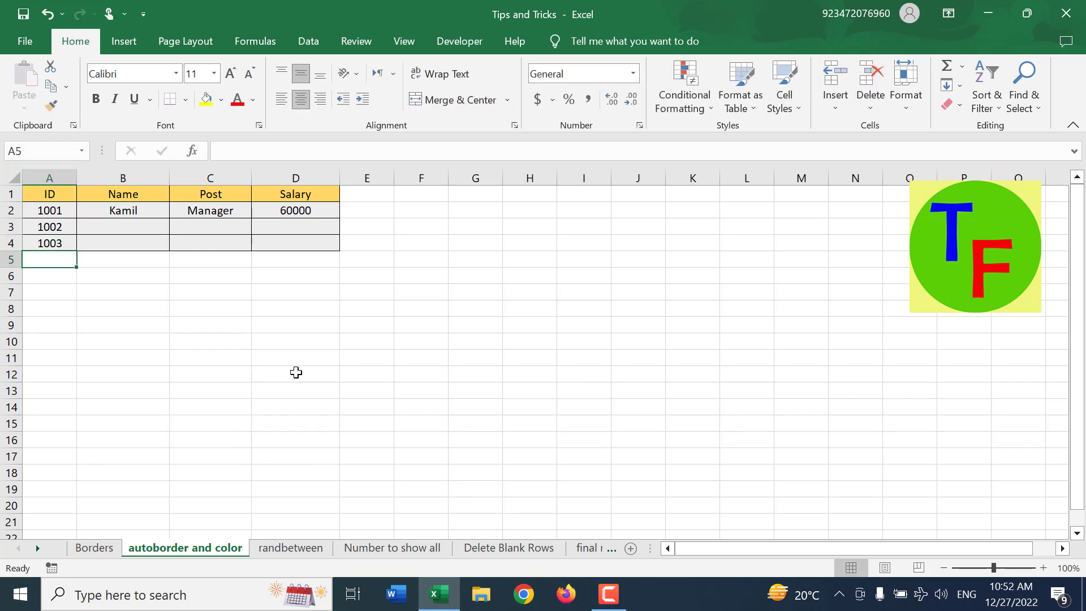
{"action": "type", "text": "1004"}
{"action": "key", "text": "Return"}
{"action": "key", "text": "Right"}
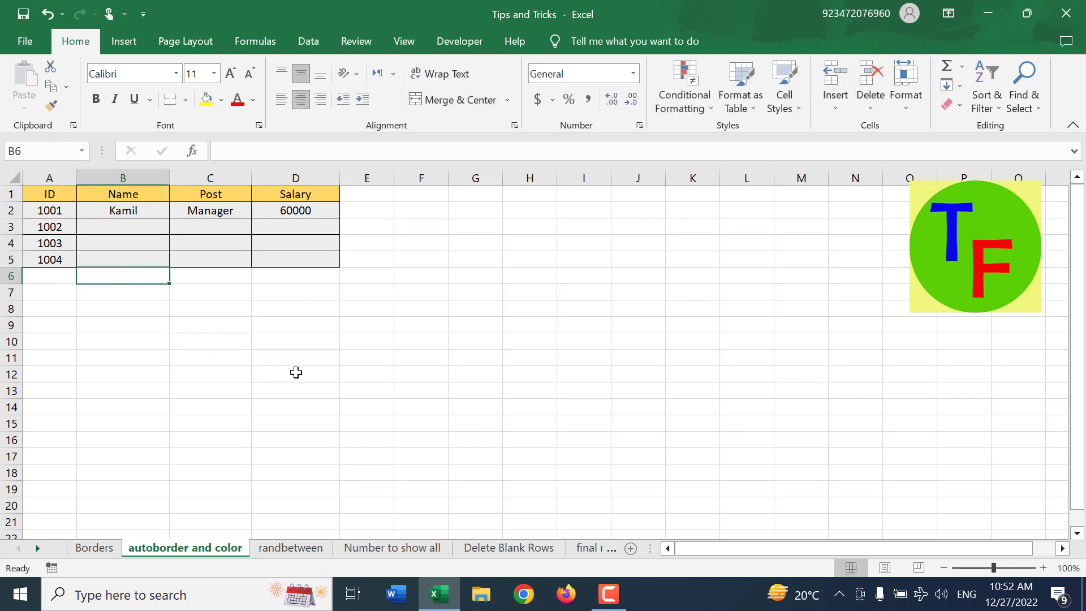
{"action": "type", "text": "252"}
{"action": "key", "text": "BackSpace"}
{"action": "key", "text": "BackSpace"}
{"action": "key", "text": "BackSpace"}
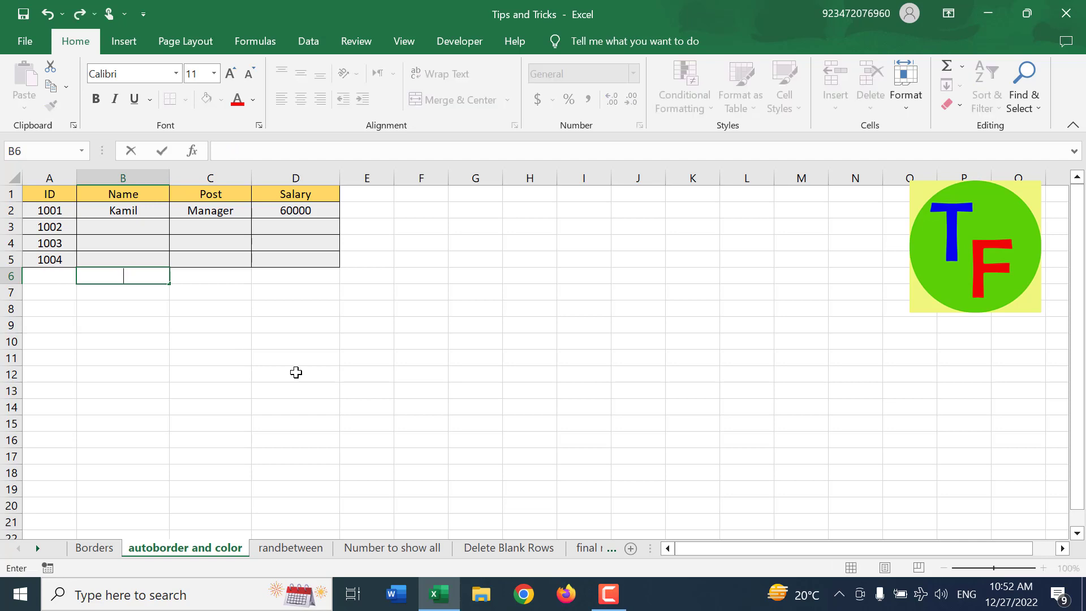
Enter an employee name in B6, and enter the ID 1005 beside it in A6.
{"action": "type", "text": "Junaid"}
{"action": "key", "text": "Return"}
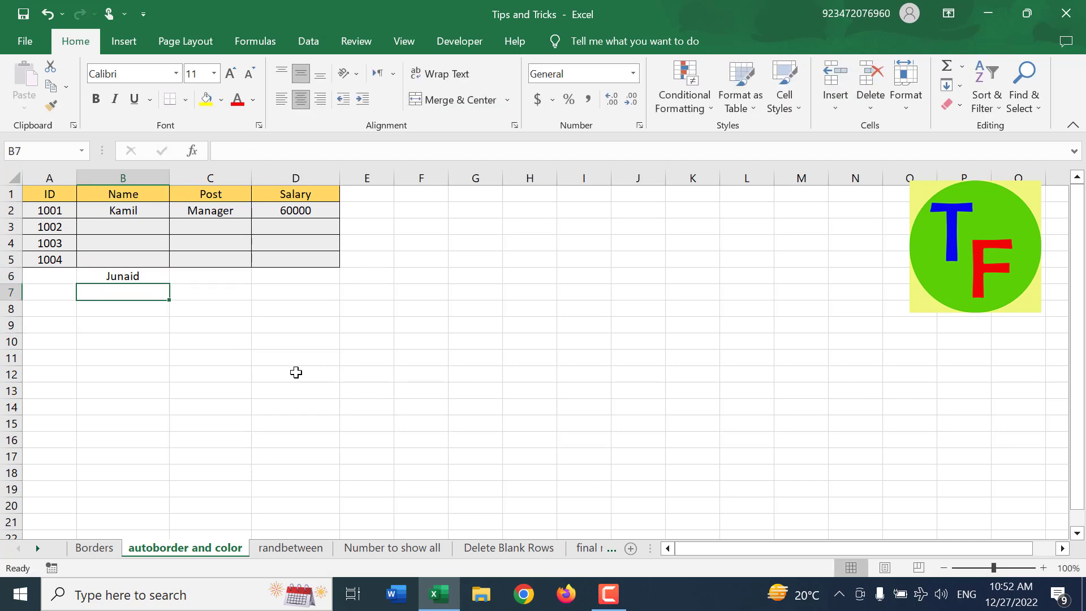
{"action": "key", "text": "Up"}
{"action": "key", "text": "Left"}
{"action": "type", "text": "1005"}
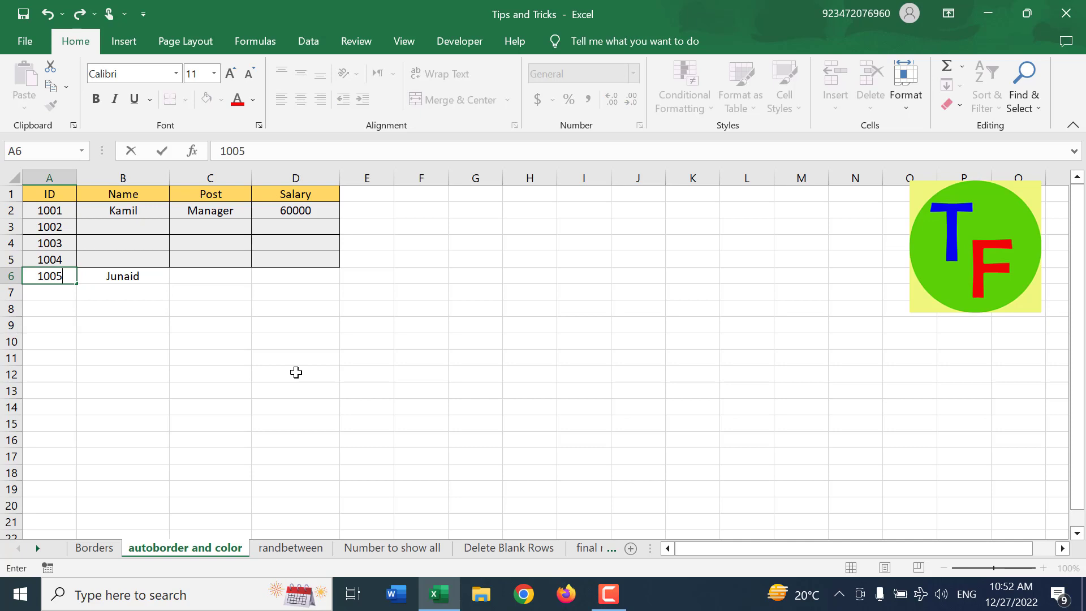
{"action": "key", "text": "Tab"}
{"action": "key", "text": "Left"}
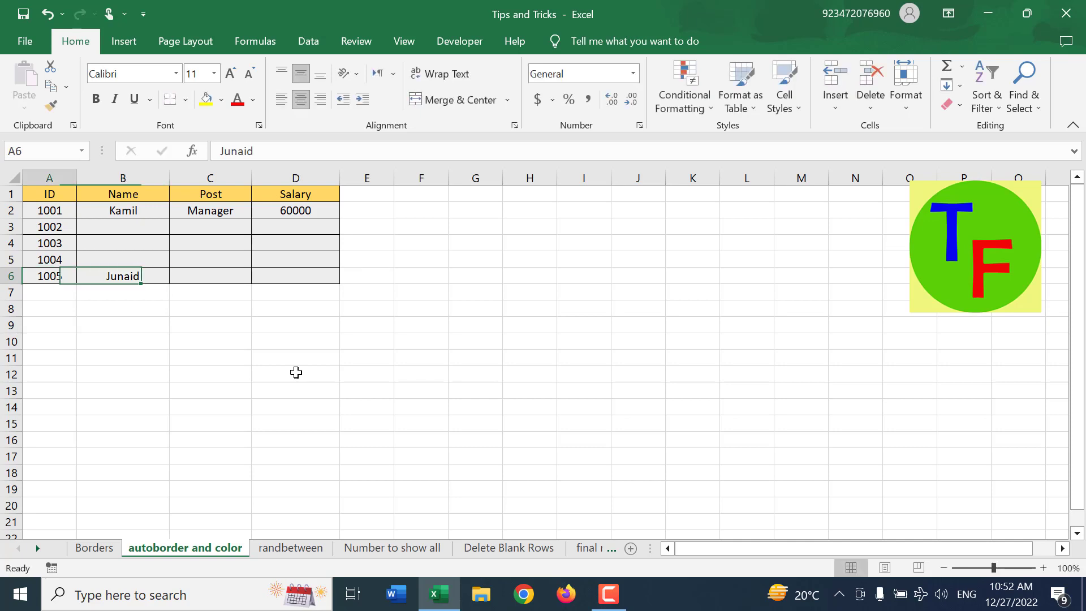
Examine the automatic borders and fill of the ID rows, including the whole row A6:D6.
{"action": "key", "text": "Up"}
{"action": "key", "text": "Up"}
{"action": "key", "text": "Up"}
{"action": "key", "text": "Up"}
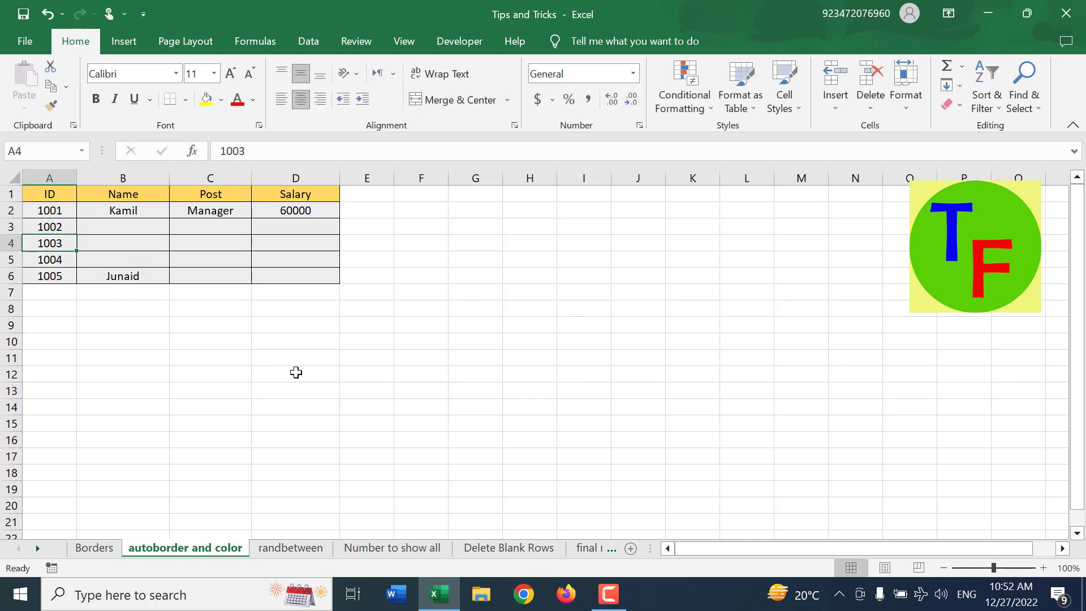
{"action": "key", "text": "Down"}
{"action": "key", "text": "Down"}
{"action": "key", "text": "Down"}
{"action": "key", "text": "Down"}
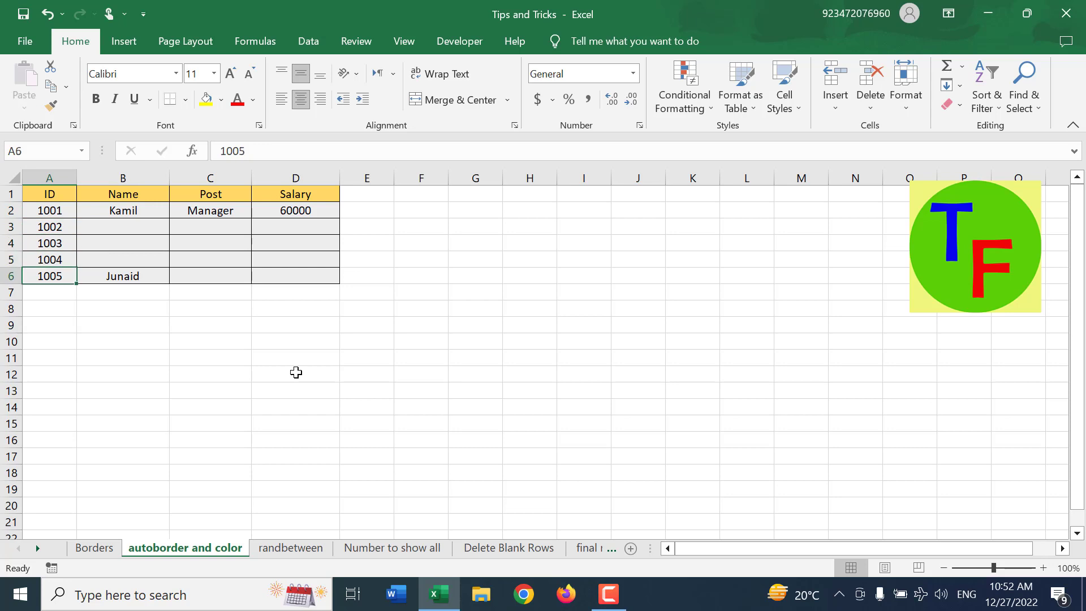
{"action": "key", "text": "shift+Right"}
{"action": "key", "text": "shift+Right"}
{"action": "key", "text": "shift+Right"}
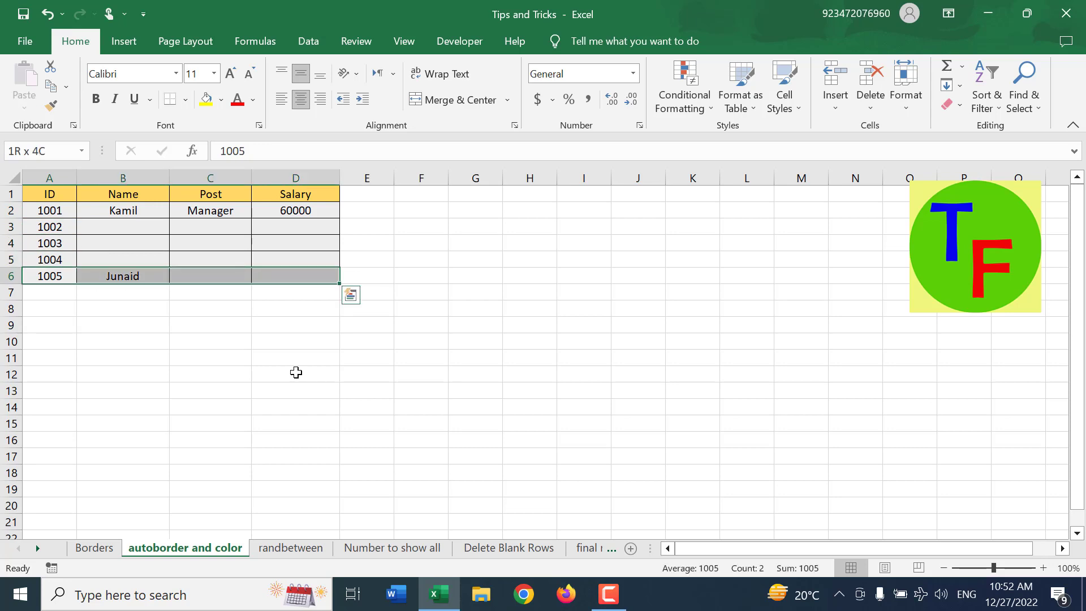
On the randbetween sheet, clear the subject marks in C2:G16.
{"action": "left_click", "coordinate": [295, 547]}
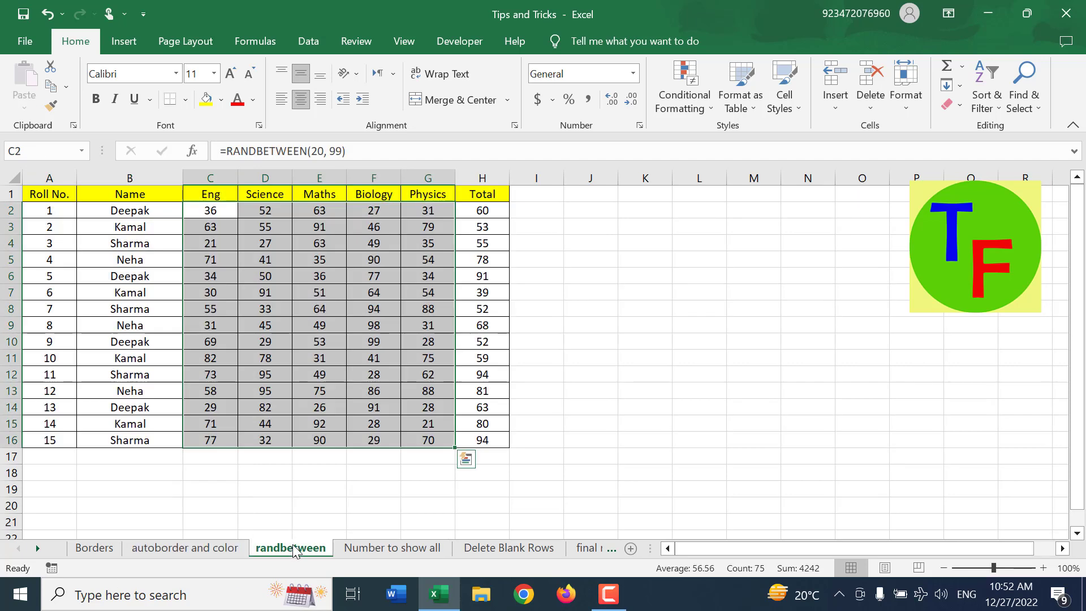
{"action": "key", "text": "Delete"}
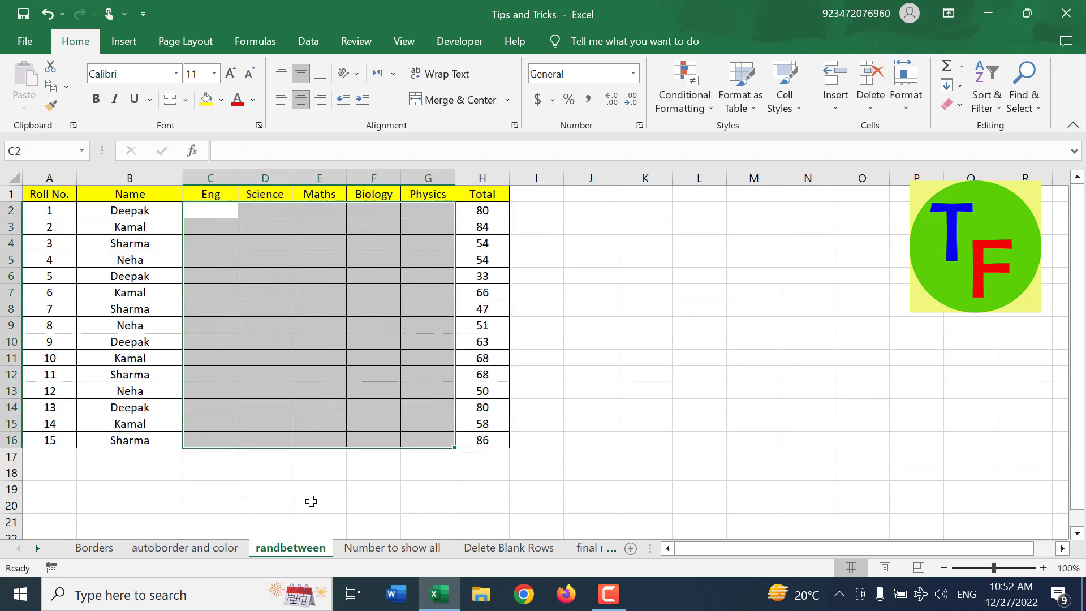
{"action": "left_click", "coordinate": [397, 275]}
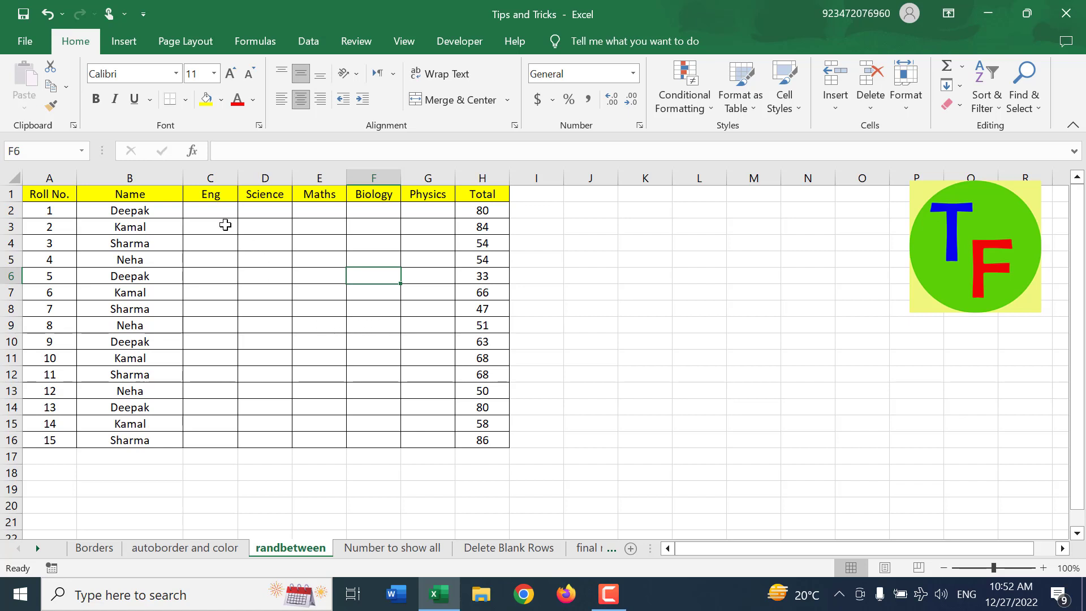
{"action": "mouse_move", "coordinate": [219, 209]}
{"action": "left_mouse_down"}
{"action": "mouse_move", "coordinate": [330, 351]}
{"action": "mouse_move", "coordinate": [425, 440]}
{"action": "left_mouse_up"}
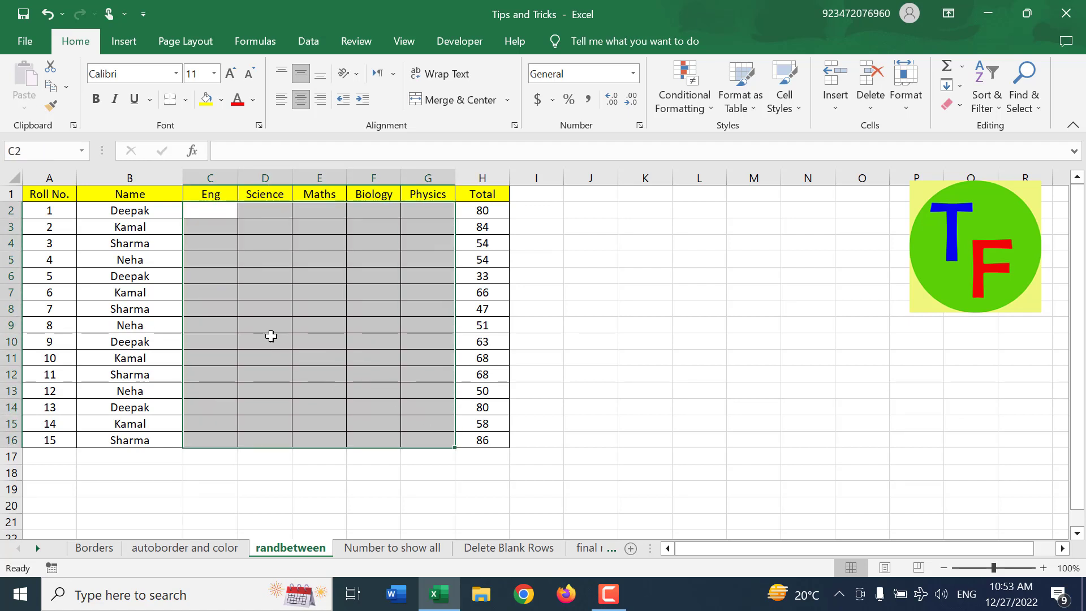
Enter the Eng marks 100, 95, 85, 75, 65 and 47 in cells C2:C7.
{"action": "left_click", "coordinate": [218, 221]}
{"action": "type", "text": "100"}
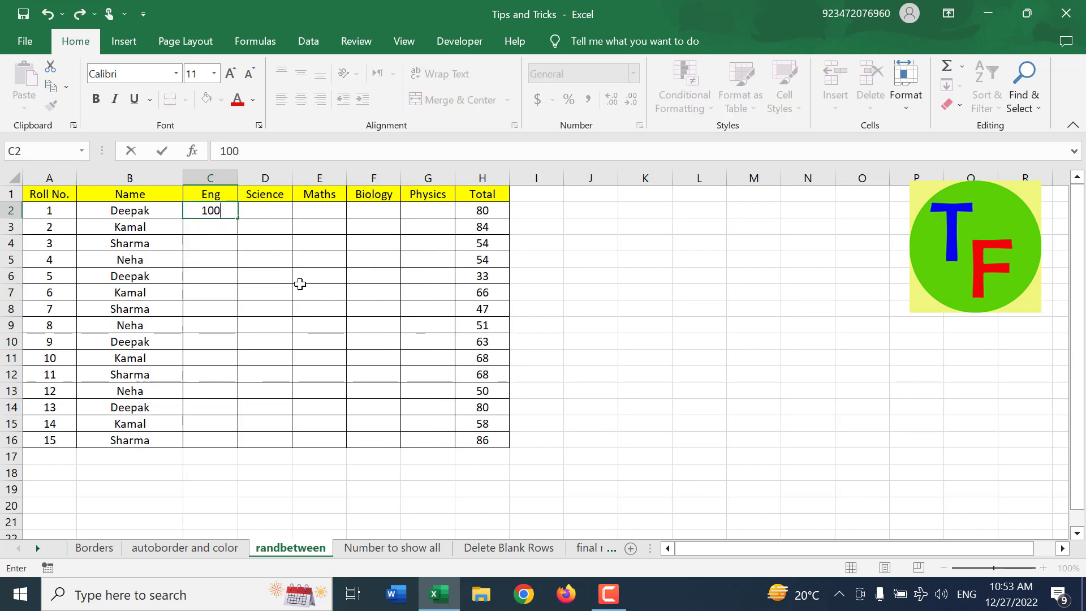
{"action": "key", "text": "Return"}
{"action": "type", "text": "95"}
{"action": "key", "text": "Return"}
{"action": "type", "text": "85"}
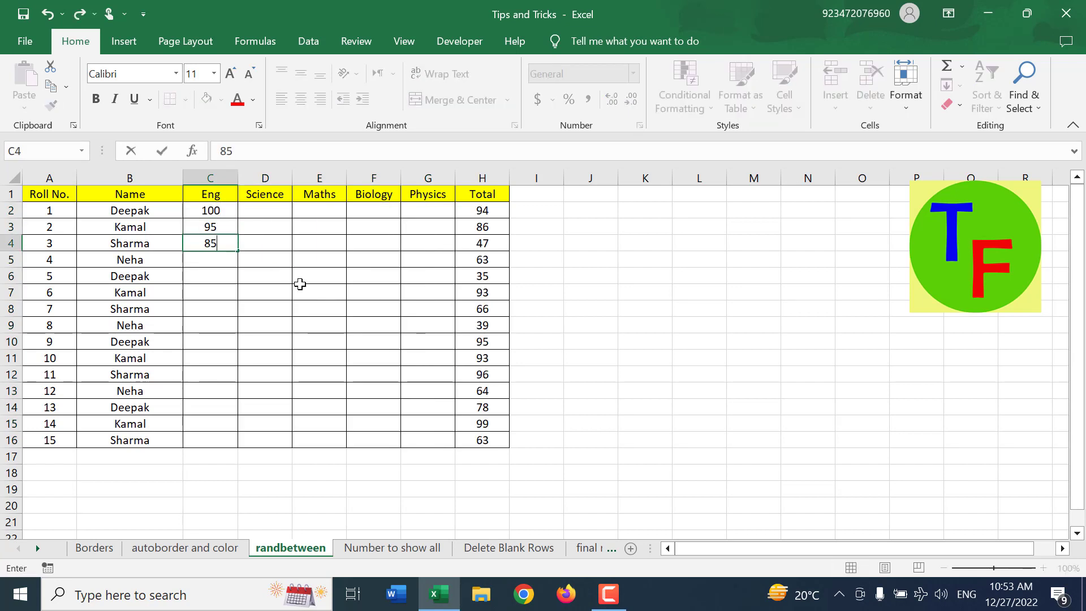
{"action": "key", "text": "Return"}
{"action": "type", "text": "75"}
{"action": "key", "text": "Return"}
{"action": "type", "text": "65"}
{"action": "key", "text": "Return"}
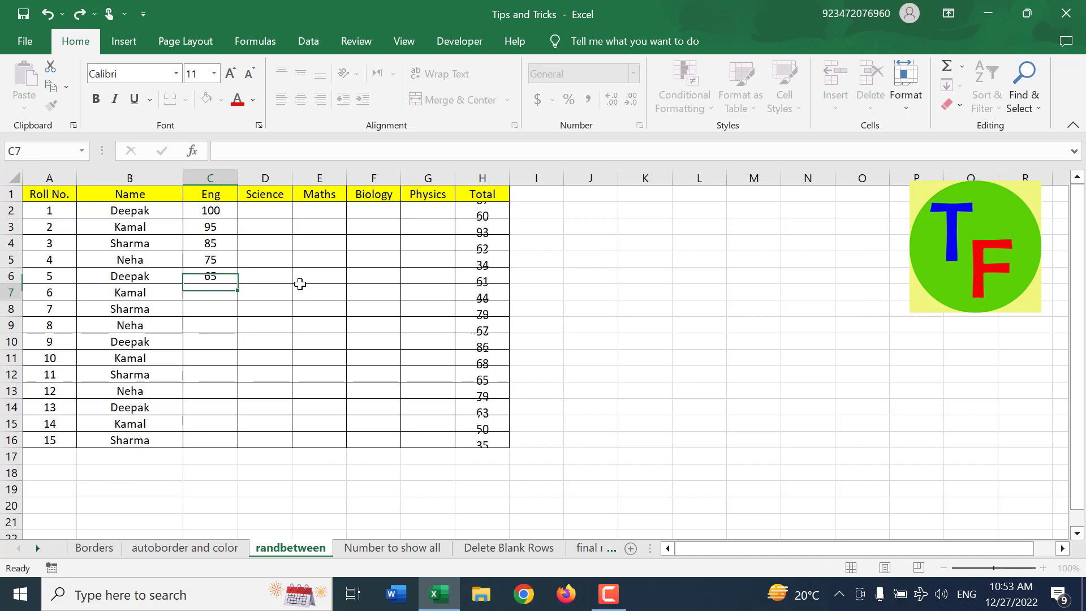
{"action": "type", "text": "47"}
{"action": "key", "text": "Return"}
Clear the manually entered Eng marks from C2:C7.
{"action": "key", "text": "Up"}
{"action": "key", "text": "Up"}
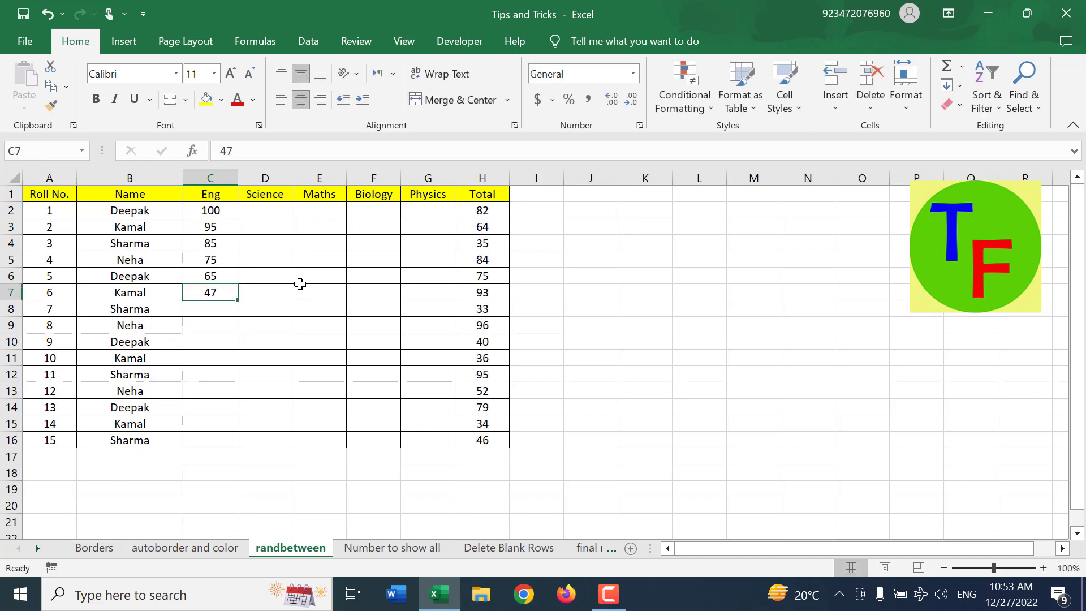
{"action": "key", "text": "Up"}
{"action": "key", "text": "Up"}
{"action": "key", "text": "Up"}
{"action": "key", "text": "Up"}
{"action": "key", "text": "shift+Down"}
{"action": "key", "text": "shift+Down"}
{"action": "key", "text": "shift+Down"}
{"action": "key", "text": "shift+Down"}
{"action": "key", "text": "shift+Down"}
{"action": "key", "text": "shift+Down"}
{"action": "key", "text": "shift+Down"}
{"action": "key", "text": "shift+Down"}
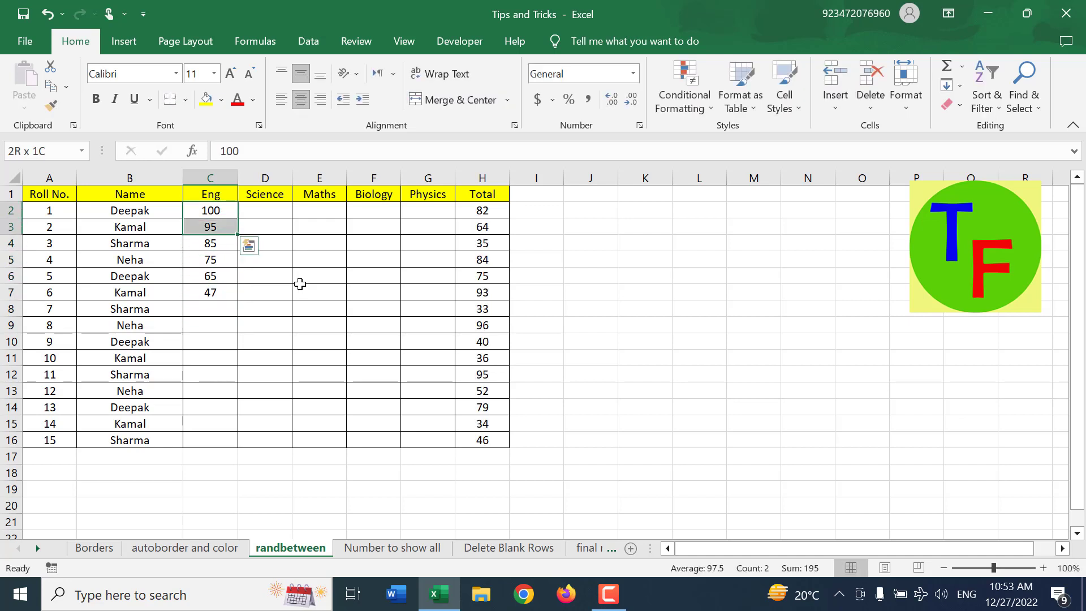
{"action": "key", "text": "Delete"}
Select the empty mark cells C2:G16, covering Eng through Physics for all 15 students.
{"action": "key", "text": "Up"}
{"action": "key", "text": "Down"}
{"action": "key", "text": "shift+Right"}
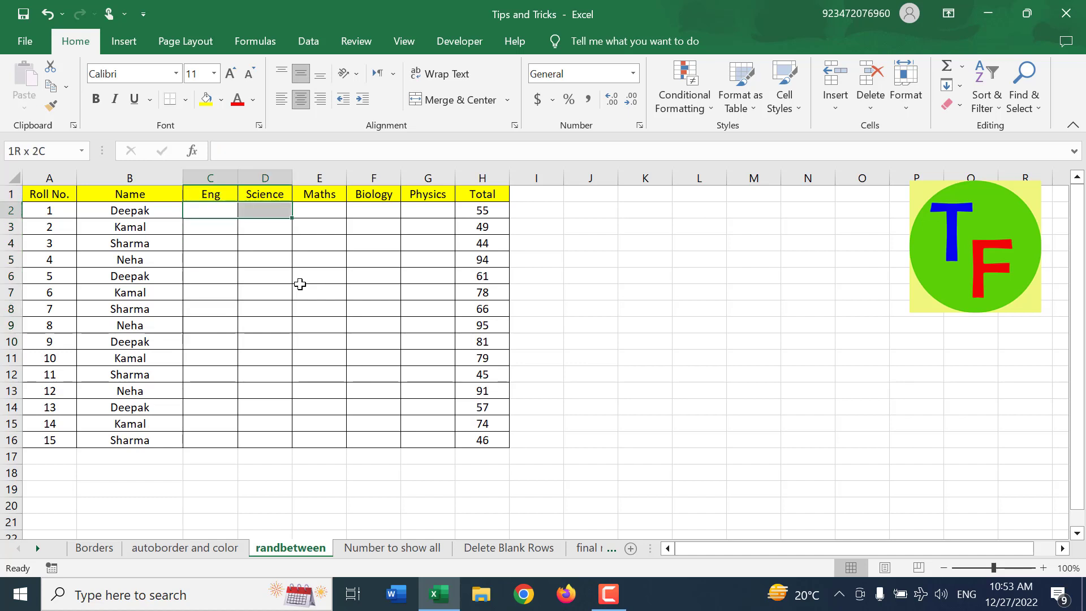
{"action": "key", "text": "shift+Right"}
{"action": "key", "text": "shift+Right"}
{"action": "key", "text": "shift+Right"}
{"action": "key", "text": "shift+Down"}
{"action": "key", "text": "shift+Down"}
{"action": "key", "text": "shift+Down"}
{"action": "key", "text": "shift+Down"}
{"action": "key", "text": "shift+Down"}
{"action": "key", "text": "shift+Down"}
{"action": "key", "text": "shift+Down"}
{"action": "key", "text": "shift+Down"}
{"action": "key", "text": "shift+Down"}
{"action": "key", "text": "shift+Down"}
{"action": "key", "text": "shift+Down"}
{"action": "key", "text": "shift+Down"}
{"action": "key", "text": "shift+Down"}
{"action": "key", "text": "shift+Down"}
{"action": "key", "text": "shift+Down"}
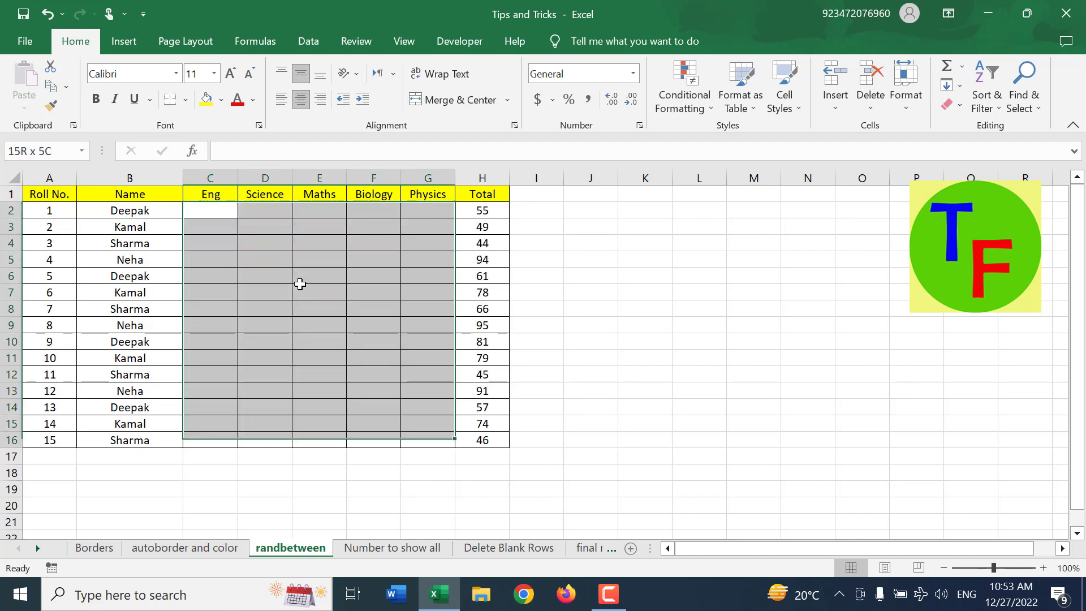
{"action": "key", "text": "shift+Up"}
{"action": "key", "text": "shift+Up"}
{"action": "key", "text": "shift+Down"}
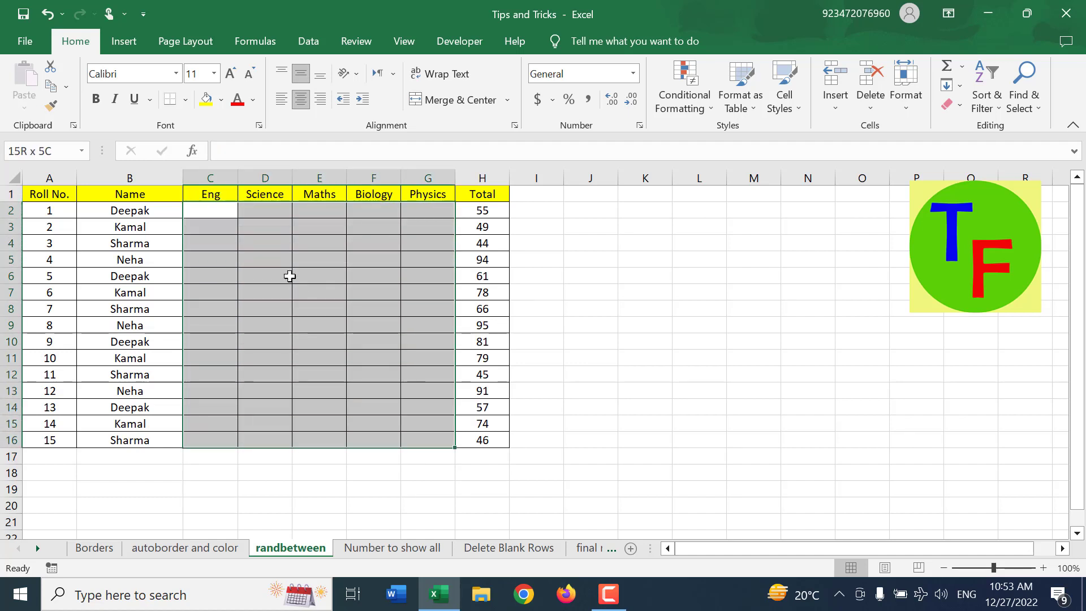
{"action": "left_click_drag", "start_coordinate": [206, 204], "coordinate": [410, 438]}
Try entering =randbetween(30, 99) in C2 with the mark range selected, and undo the entry.
{"action": "type", "text": "=rand"}
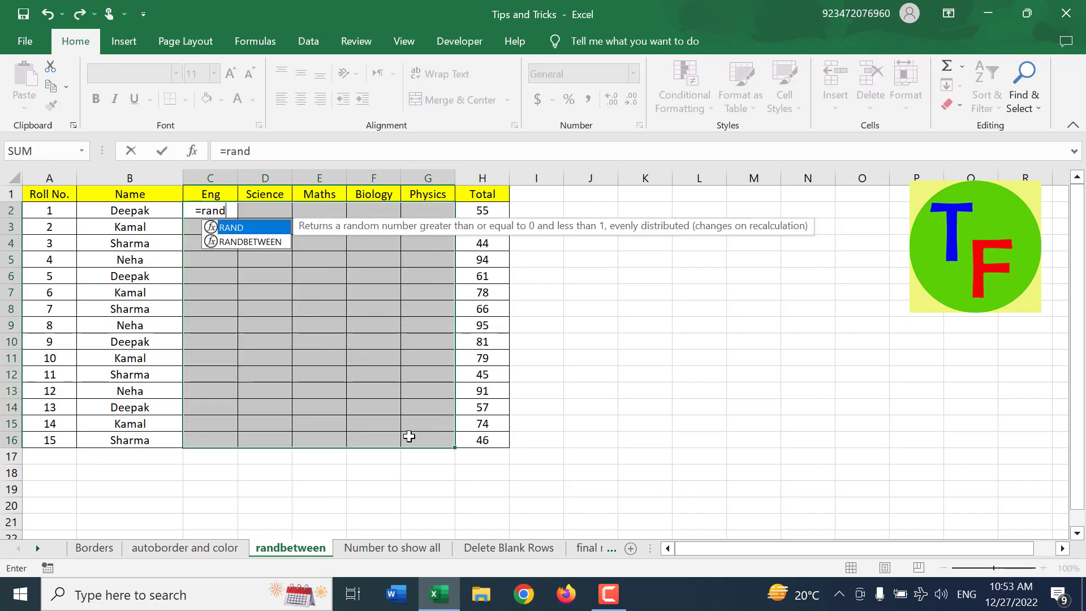
{"action": "type", "text": "between("}
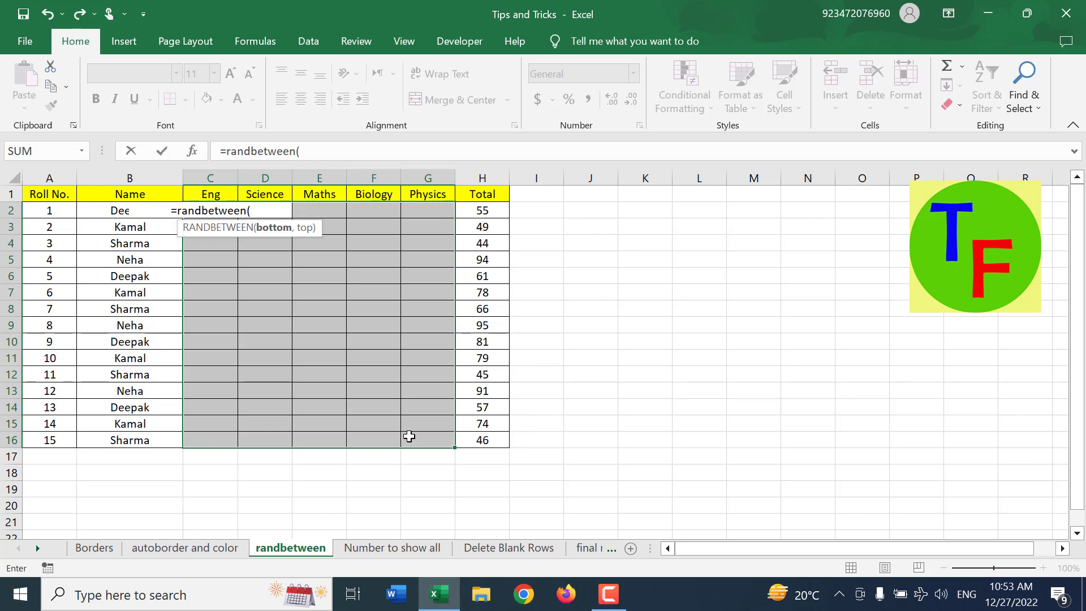
{"action": "type", "text": "30"}
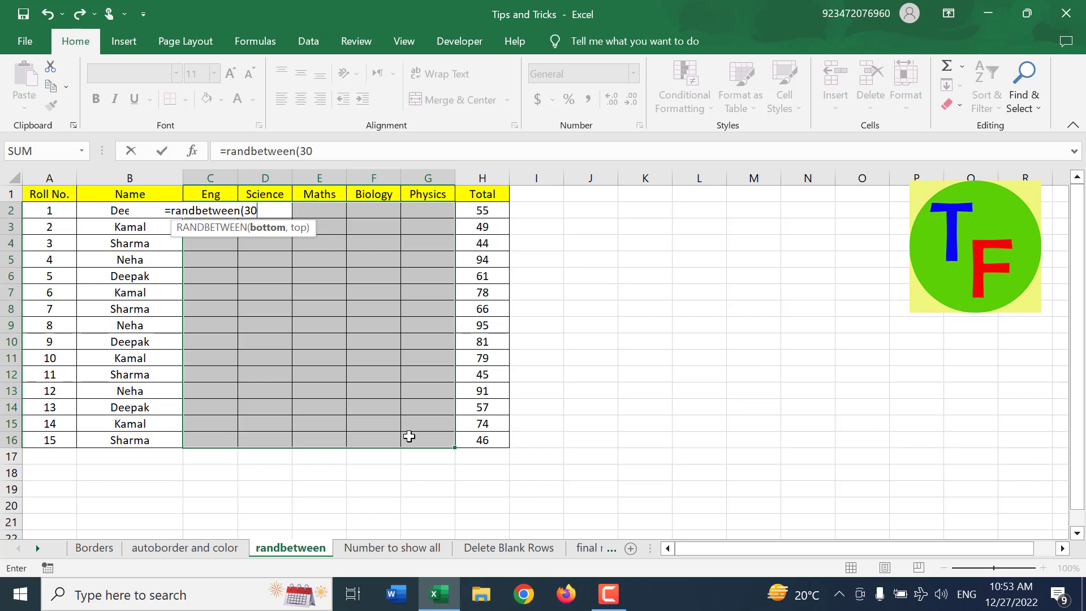
{"action": "type", "text": ", 99"}
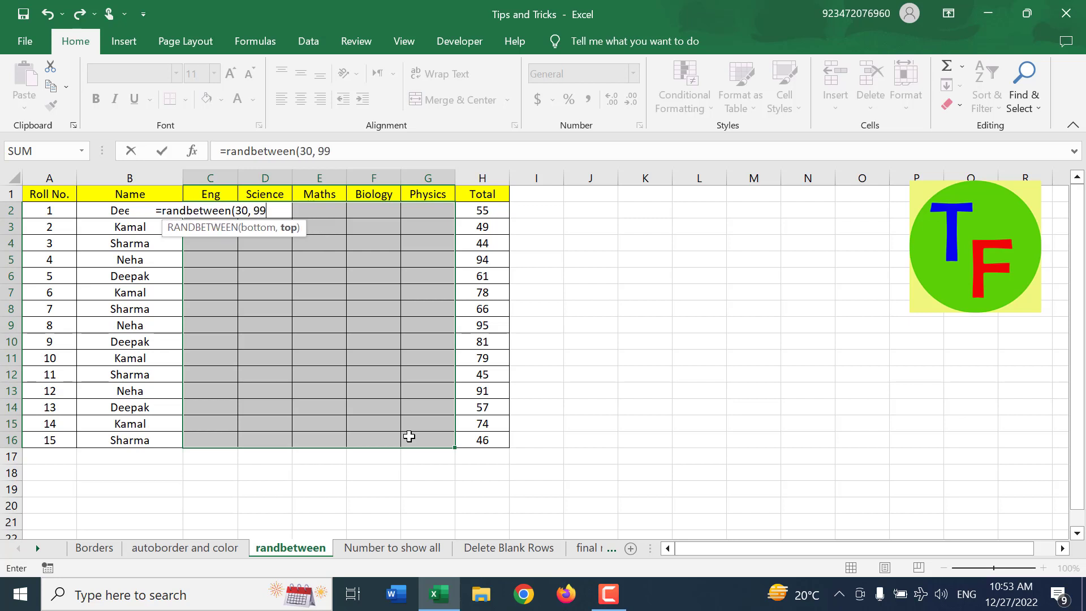
{"action": "type", "text": ")"}
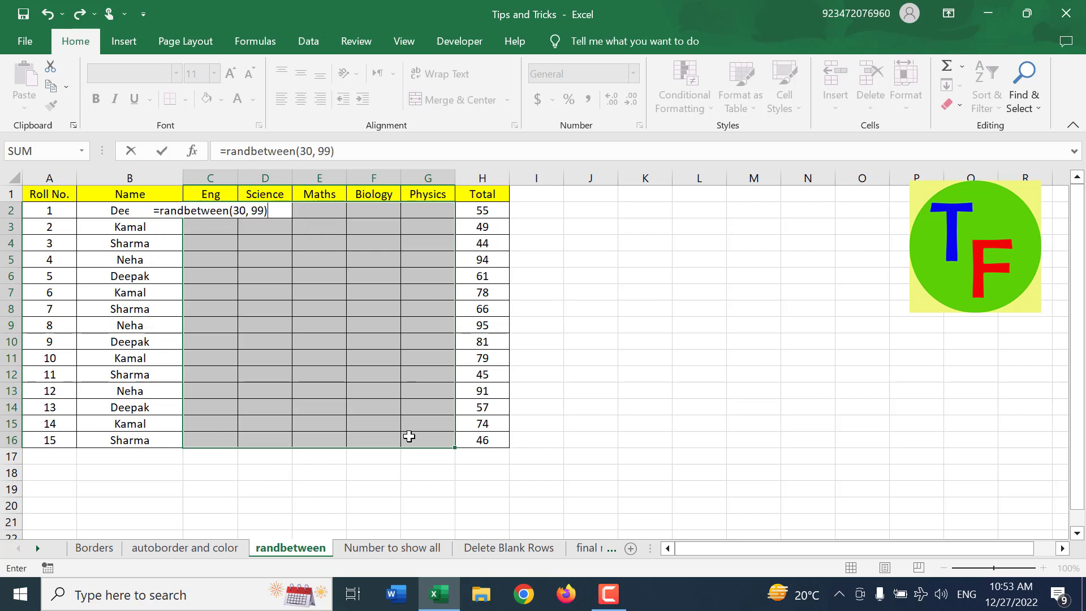
{"action": "key", "text": "Return"}
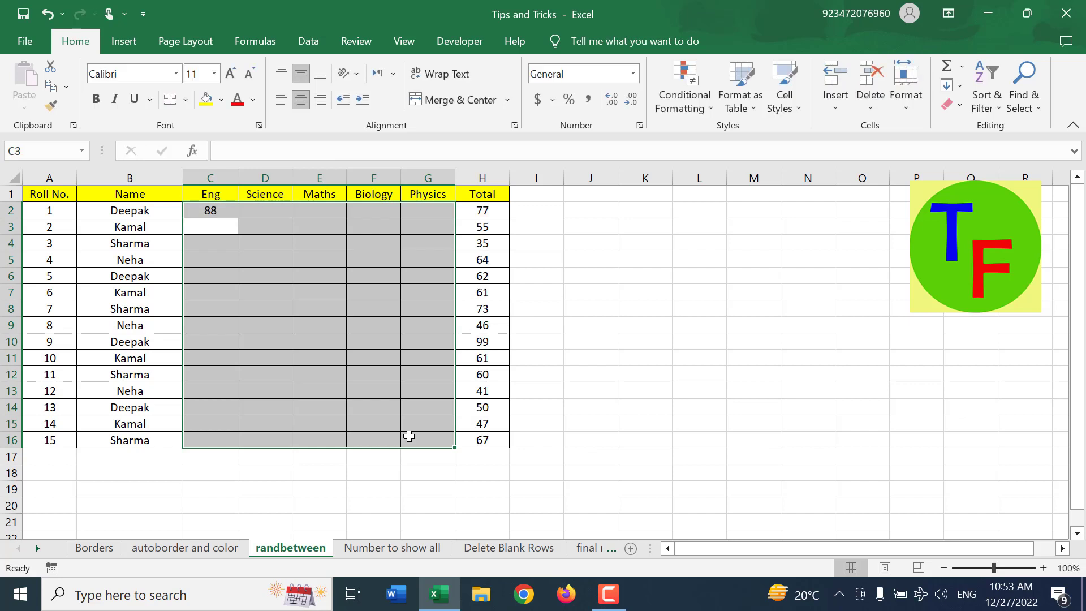
{"action": "key", "text": "ctrl+z"}
Enter =randbetween(20, 99) as a single array formula across C2:G16 and inspect the formula.
{"action": "type", "text": "=r"}
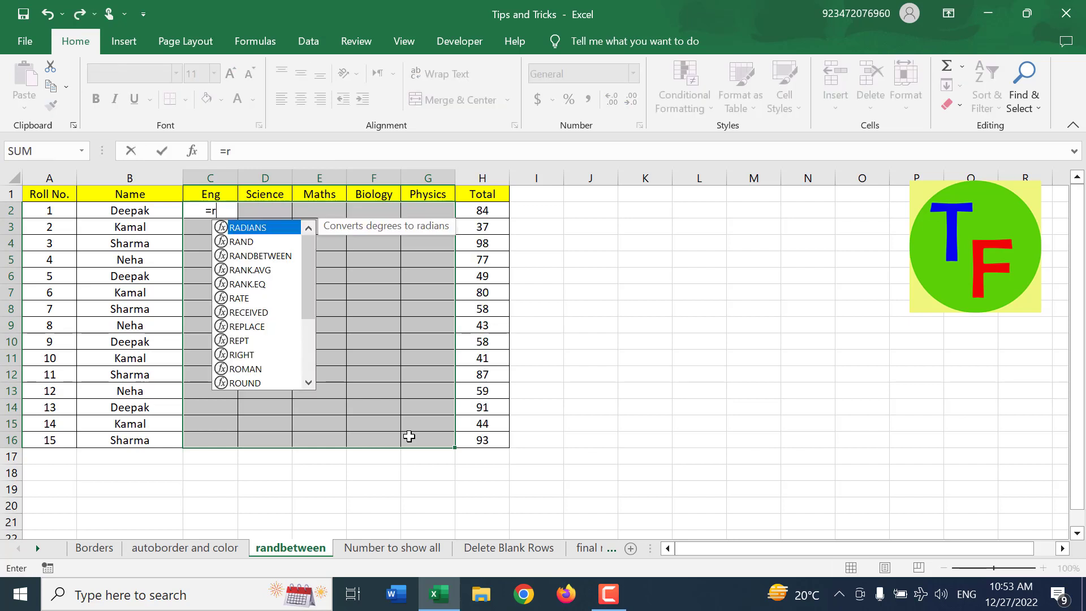
{"action": "type", "text": "andbetween("}
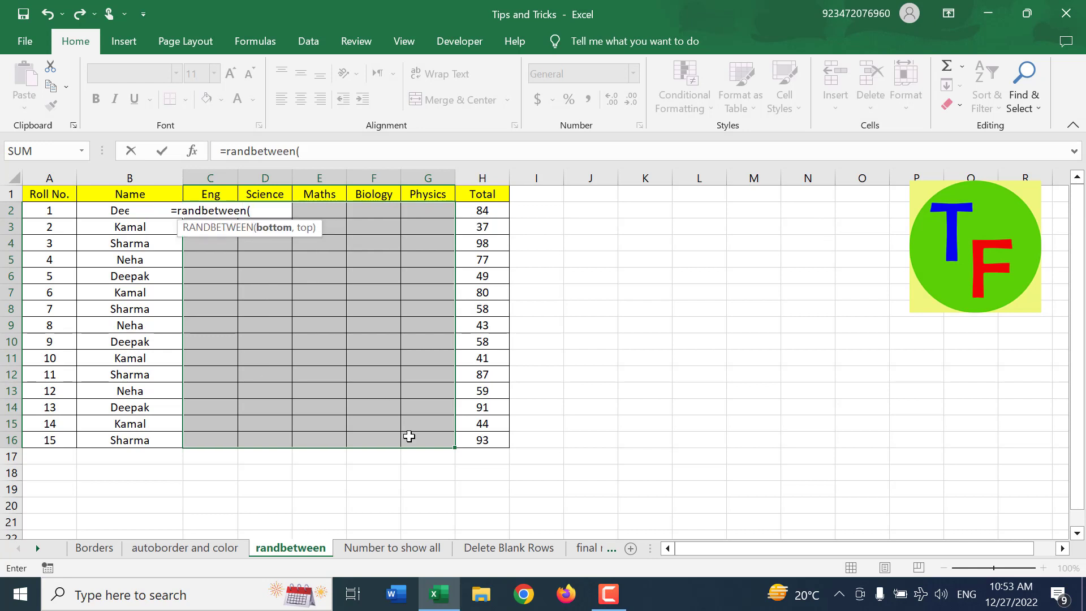
{"action": "type", "text": "20,"}
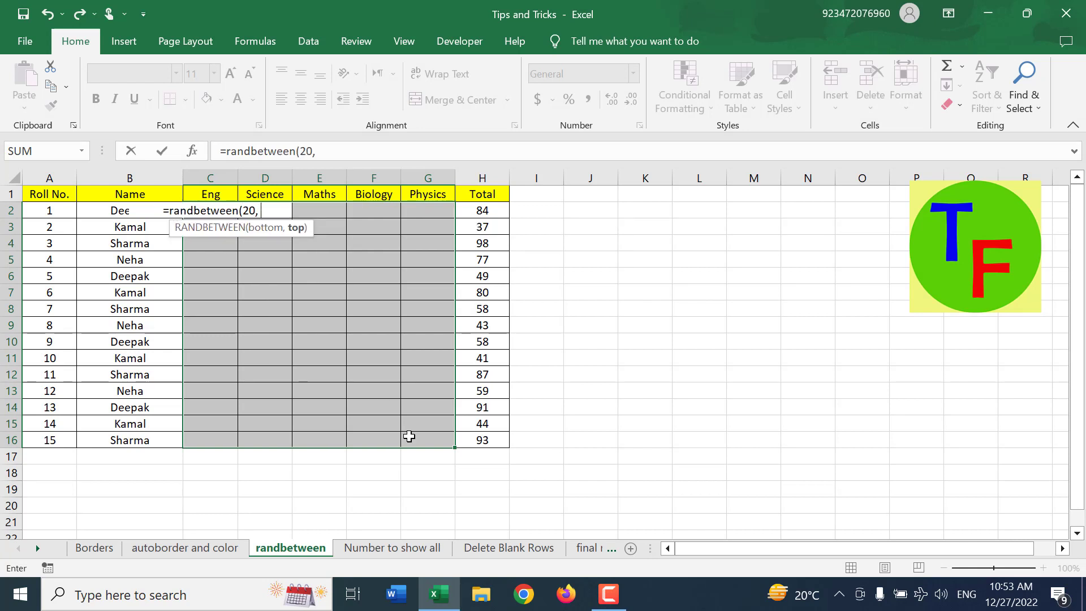
{"action": "type", "text": " 99)"}
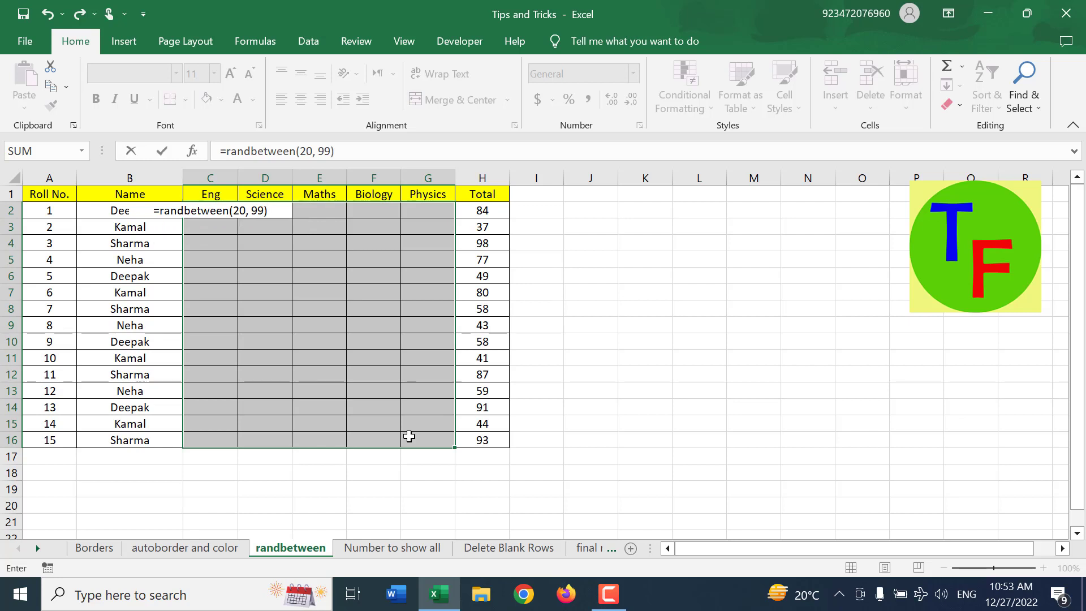
{"action": "key", "text": "ctrl+shift+Return"}
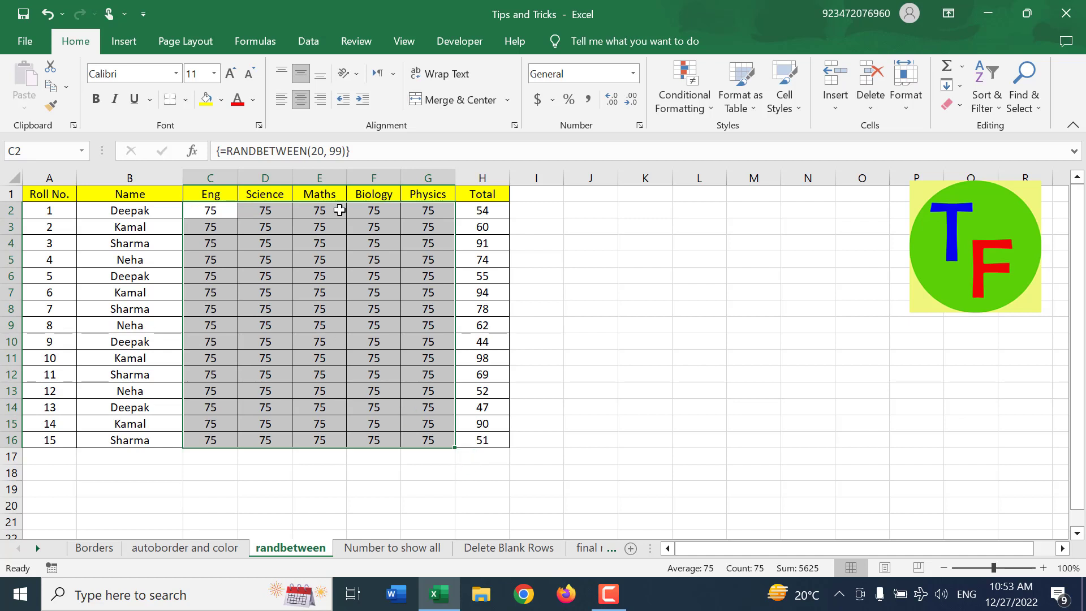
{"action": "left_click", "coordinate": [363, 146]}
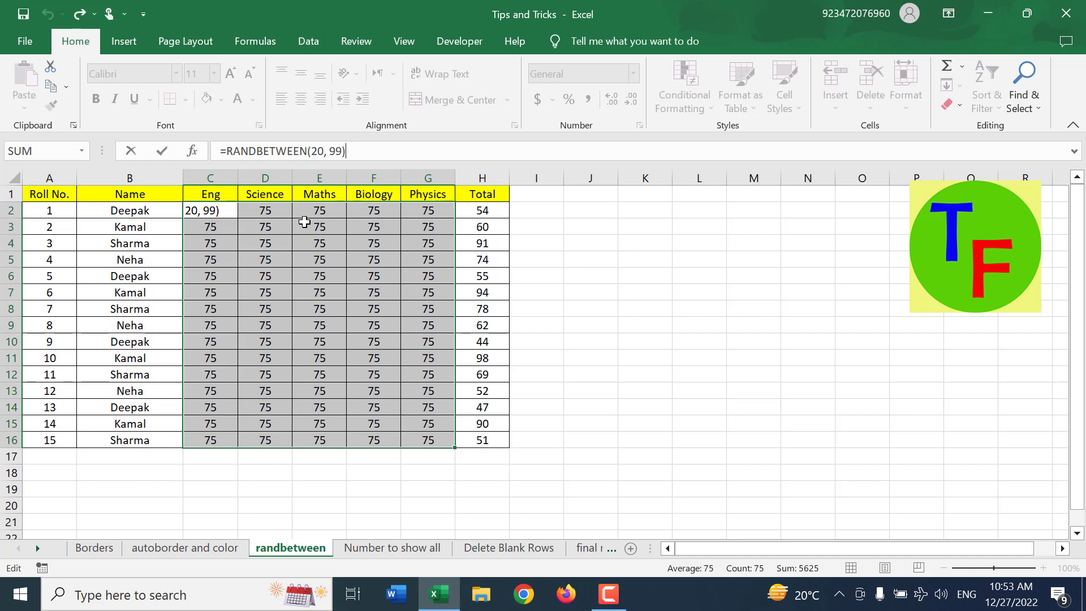
{"action": "key", "text": "Escape"}
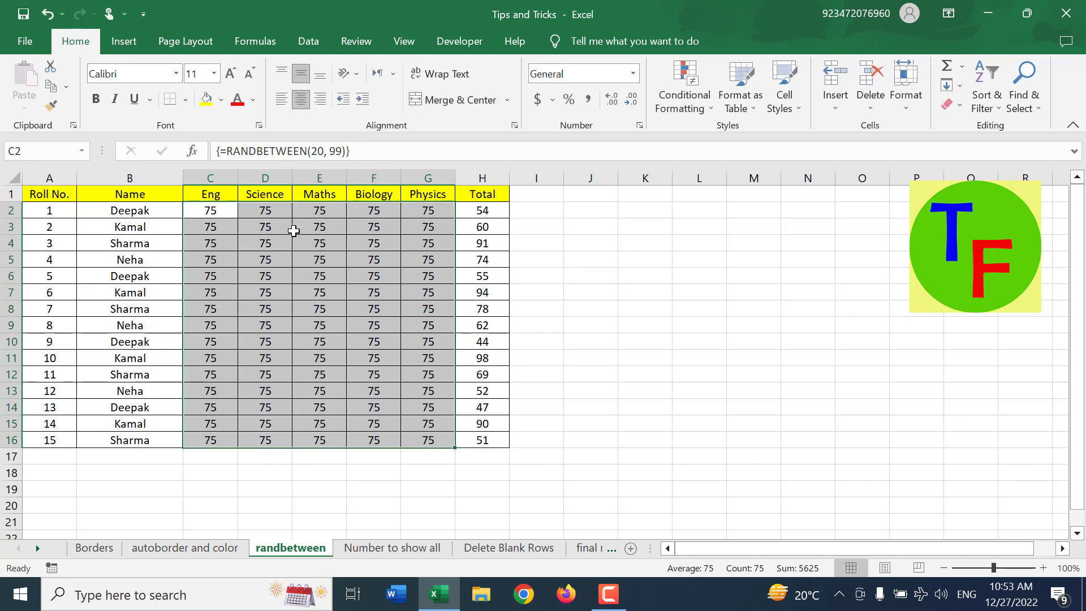
Fill every cell of C2:G16 with its own ordinary =randbetween(20, 99) formula, replacing the array formula.
{"action": "type", "text": "=ran"}
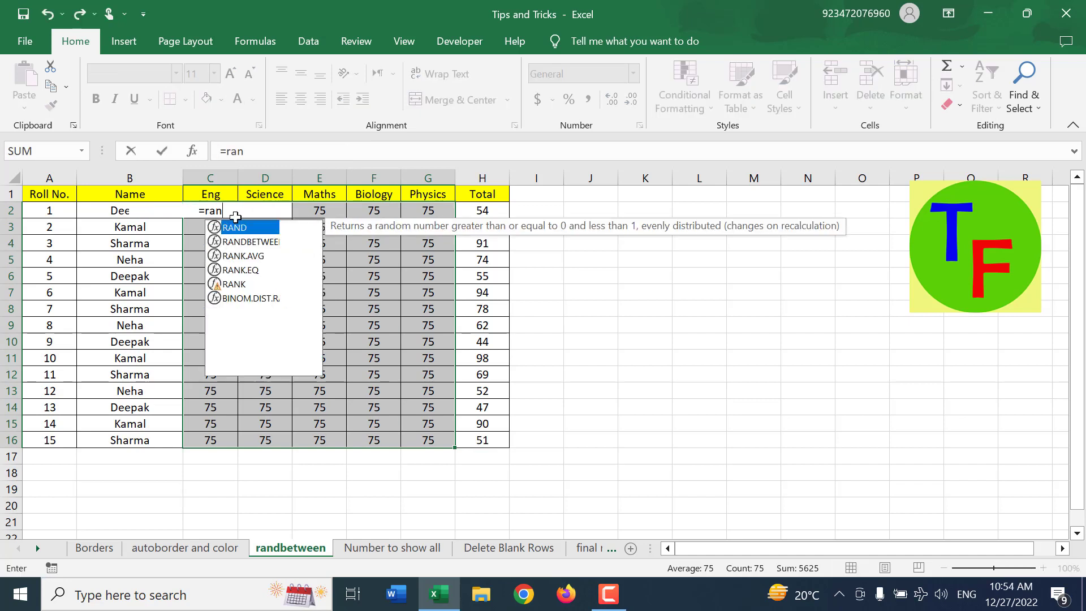
{"action": "type", "text": "dbetween(20"}
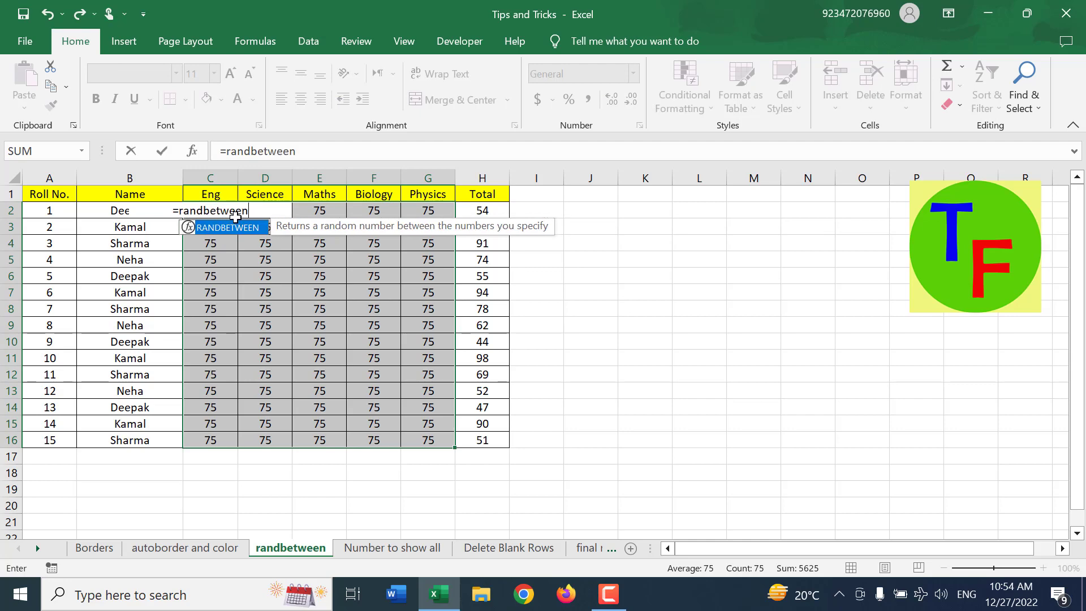
{"action": "type", "text": "99"}
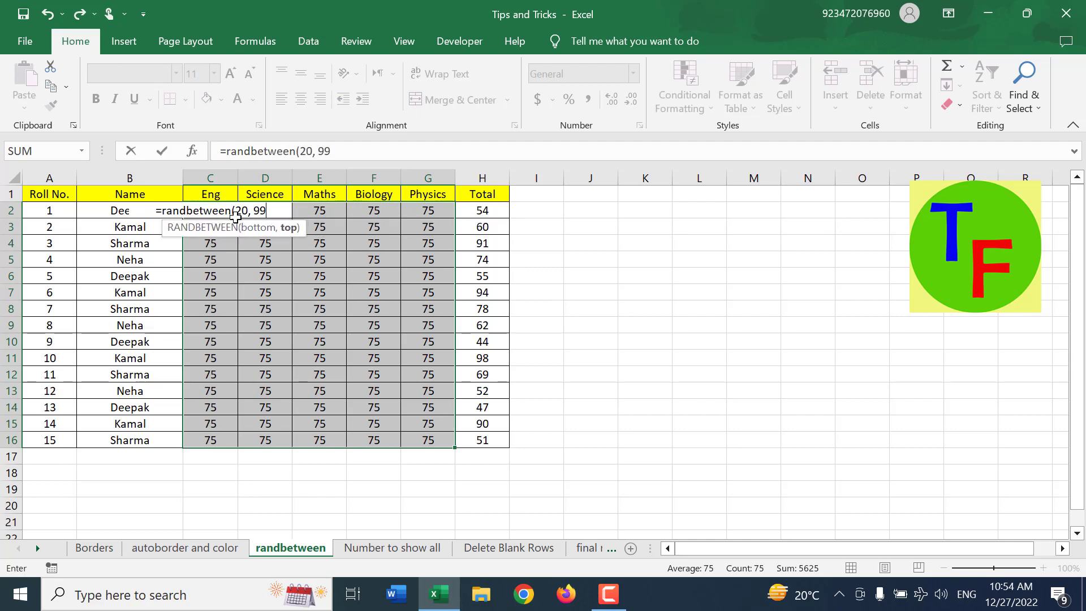
{"action": "type", "text": ")"}
{"action": "key", "text": "ctrl+Return"}
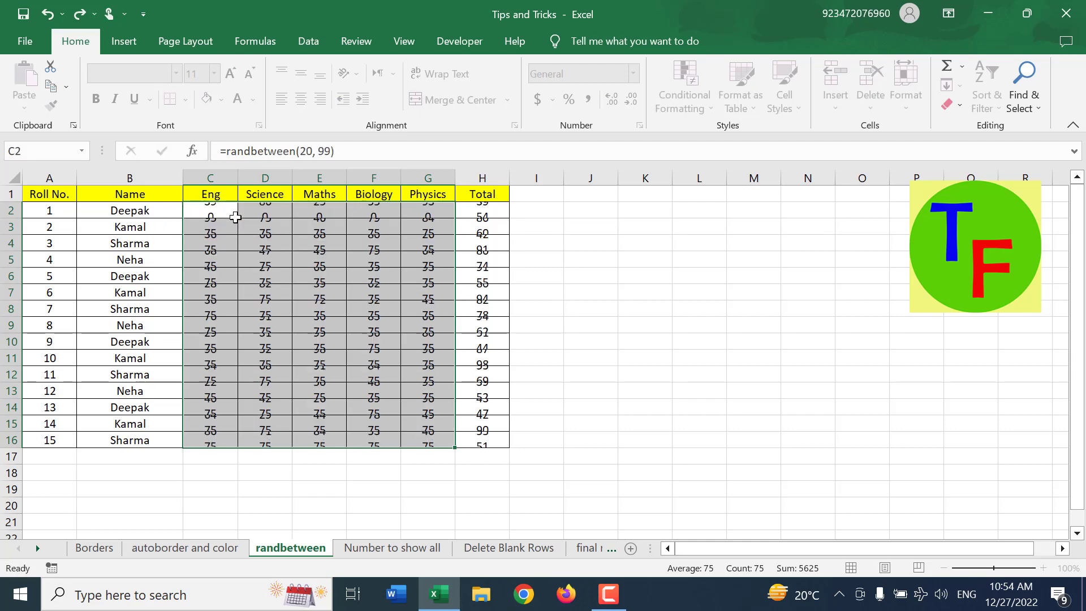
On the Number to show all sheet, clear C1:C5, then slightly widen column C and narrow column A.
{"action": "left_click", "coordinate": [398, 554]}
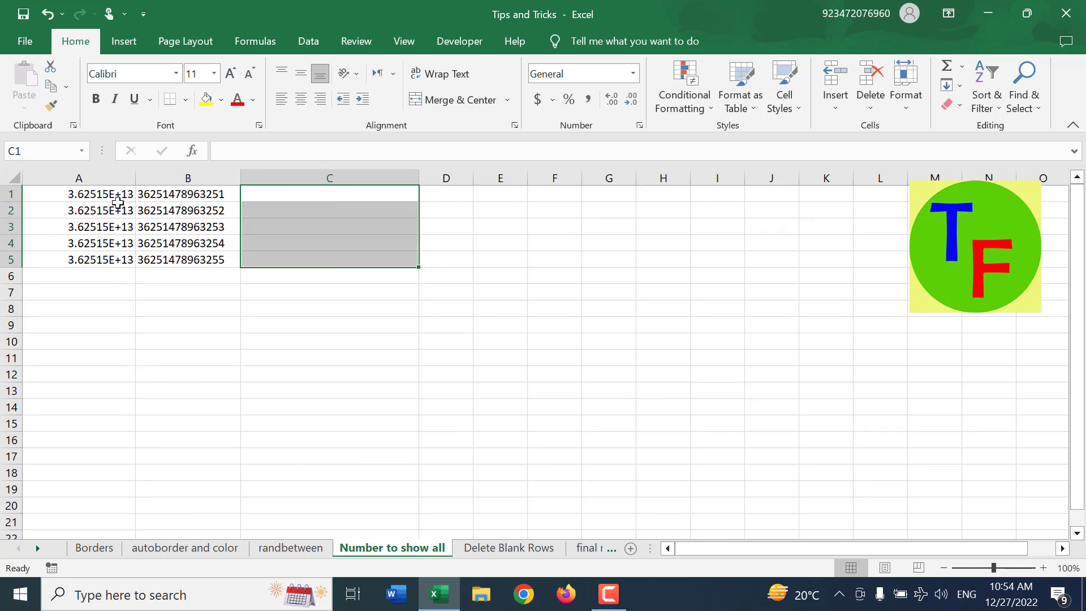
{"action": "key", "text": "Delete"}
{"action": "left_click_drag", "start_coordinate": [107, 194], "coordinate": [108, 260]}
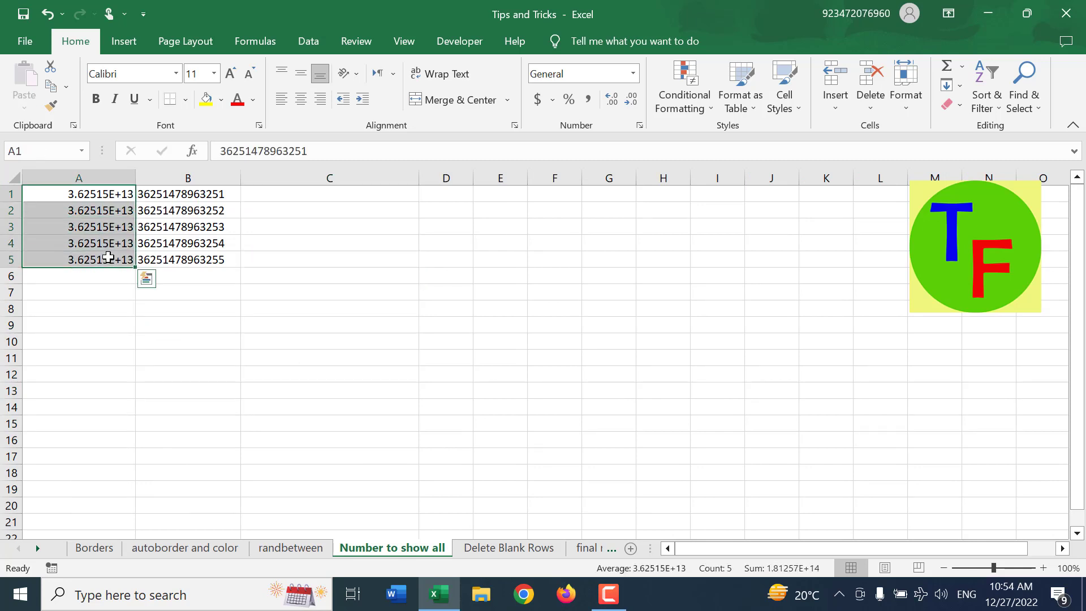
{"action": "left_click", "coordinate": [113, 195]}
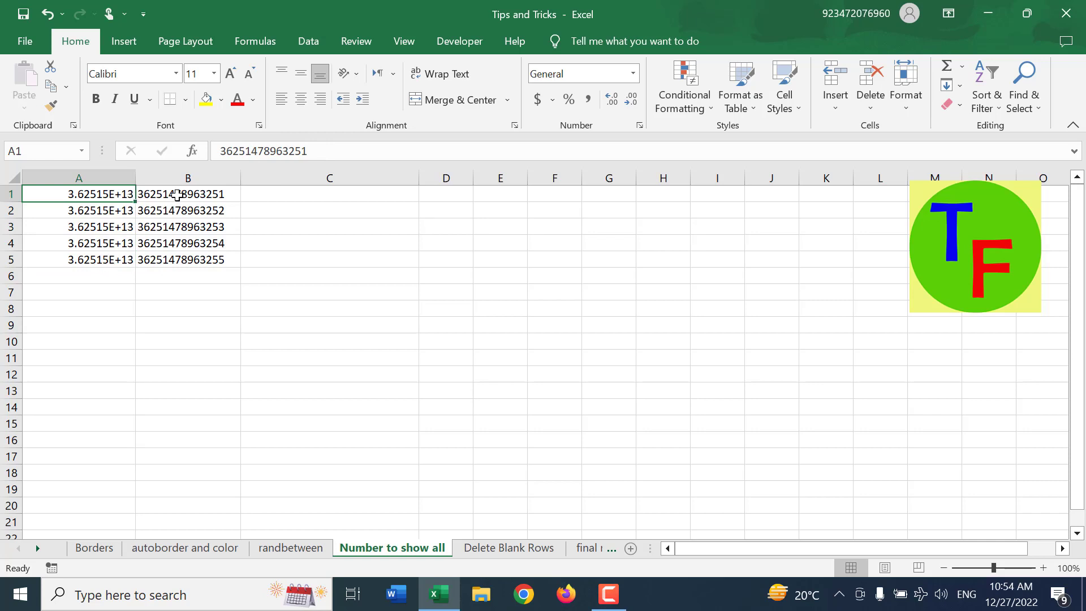
{"action": "left_click_drag", "start_coordinate": [172, 195], "coordinate": [187, 256]}
{"action": "left_click_drag", "start_coordinate": [419, 178], "coordinate": [444, 178]}
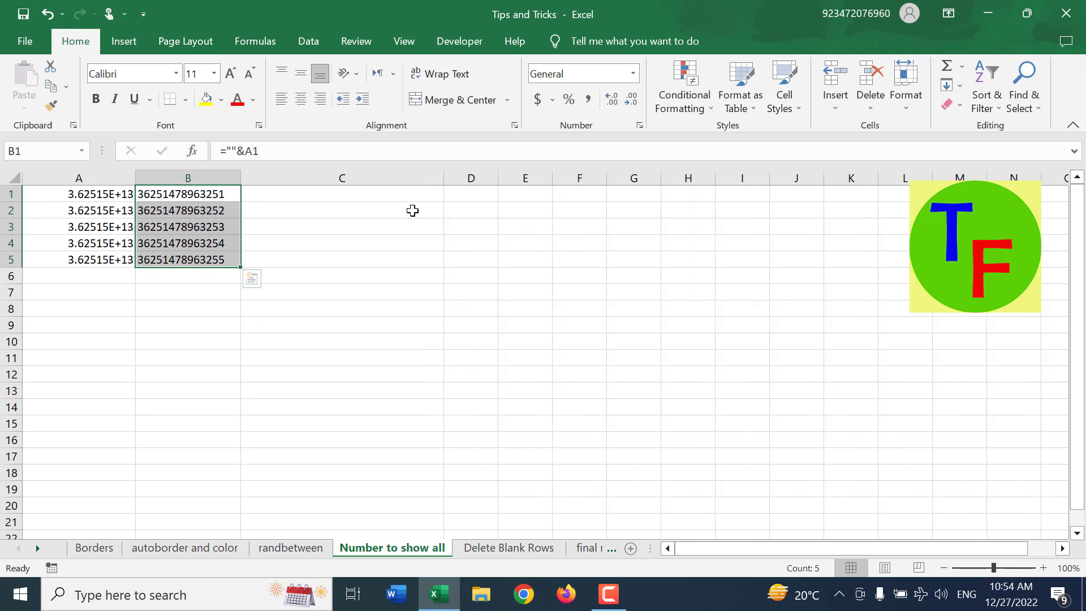
{"action": "mouse_move", "coordinate": [138, 179]}
{"action": "left_mouse_down"}
{"action": "mouse_move", "coordinate": [213, 175]}
{"action": "mouse_move", "coordinate": [127, 177]}
{"action": "left_mouse_up"}
Enter =""&A1 in C1 to show the full number as text, and fill the formula down to C14.
{"action": "left_click", "coordinate": [291, 196]}
{"action": "type", "text": "="}
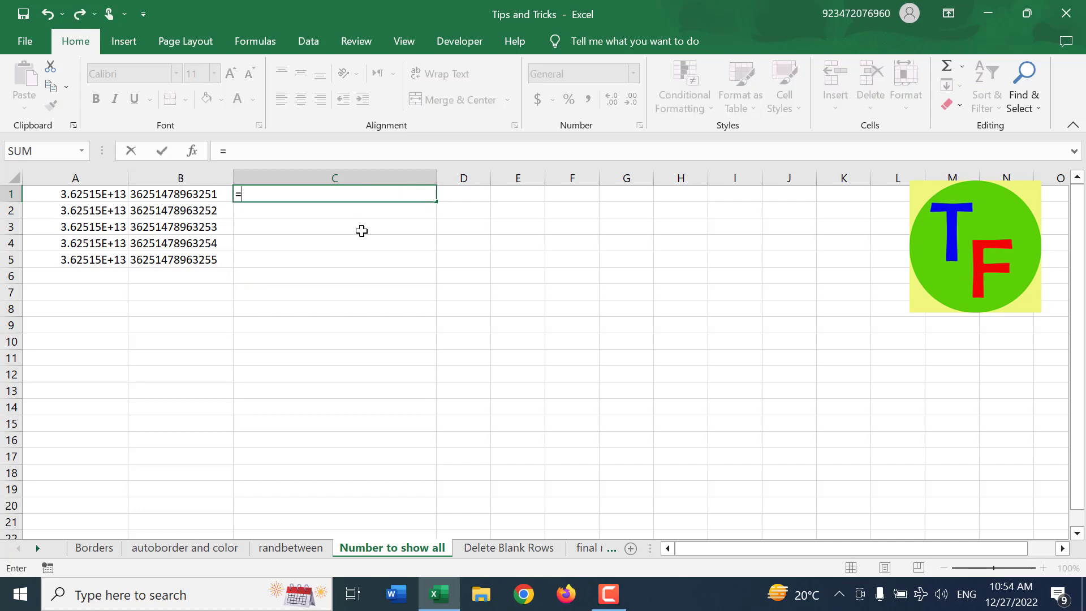
{"action": "type", "text": "\"\"&"}
{"action": "left_click", "coordinate": [89, 194]}
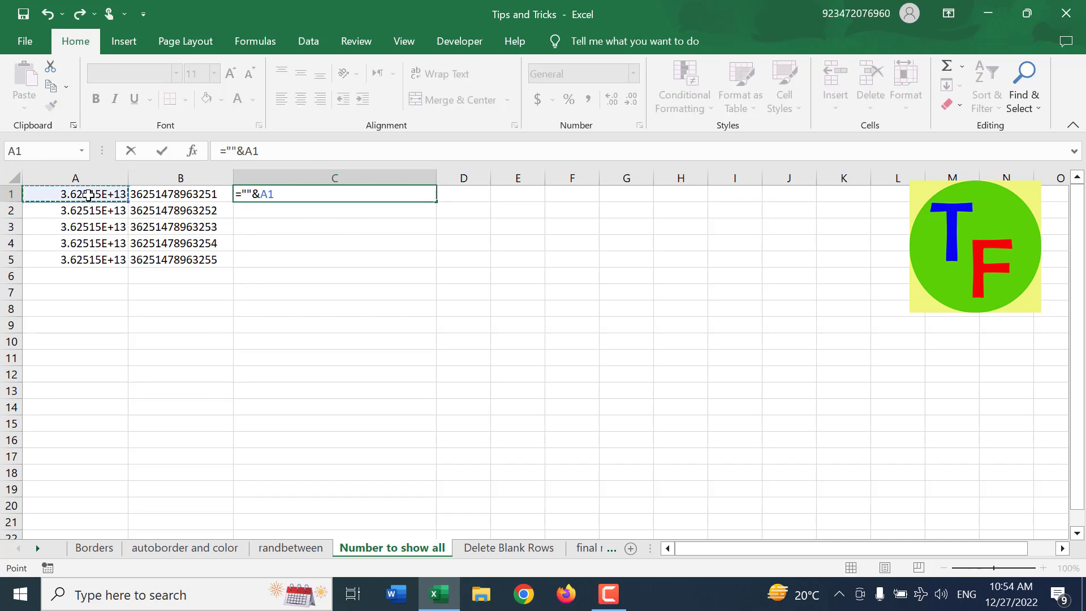
{"action": "key", "text": "Return"}
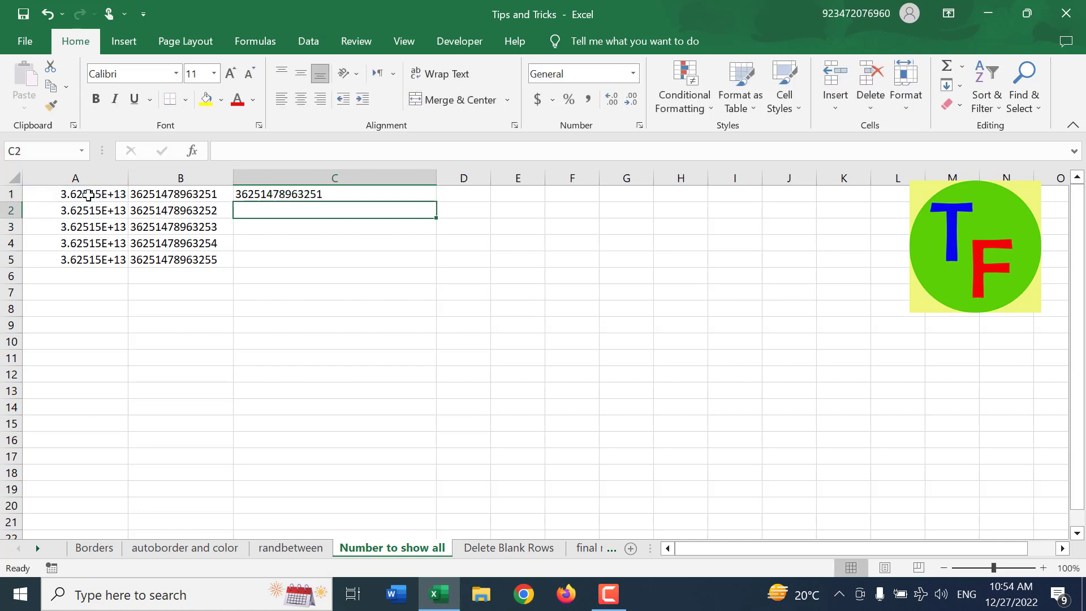
{"action": "left_click", "coordinate": [293, 195]}
{"action": "left_click_drag", "start_coordinate": [436, 202], "coordinate": [437, 413]}
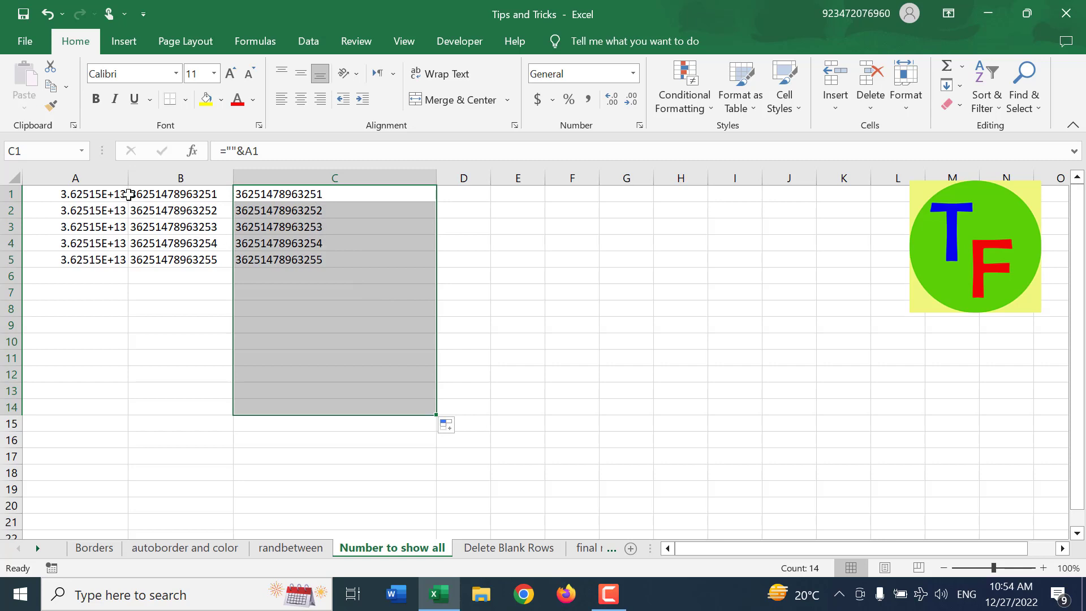
Try deleting column A while the text formulas still refer to it, and undo the deletion.
{"action": "left_click", "coordinate": [112, 180]}
{"action": "key", "text": "ctrl+minus"}
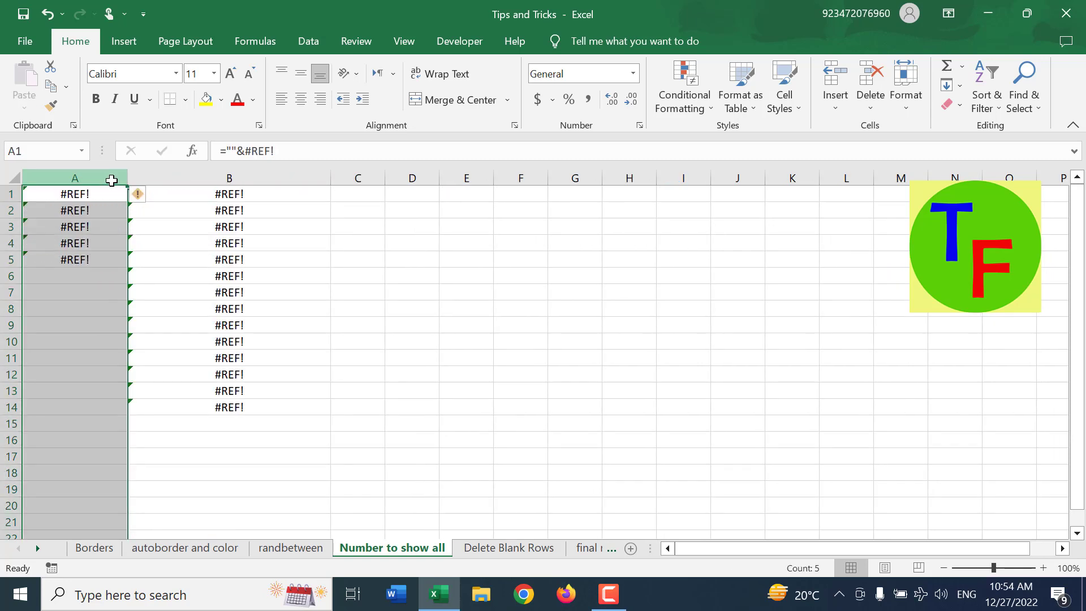
{"action": "key", "text": "ctrl+z"}
Replace the formulas in C1:C18 with their values, and delete columns A and B.
{"action": "left_click_drag", "start_coordinate": [245, 194], "coordinate": [296, 465]}
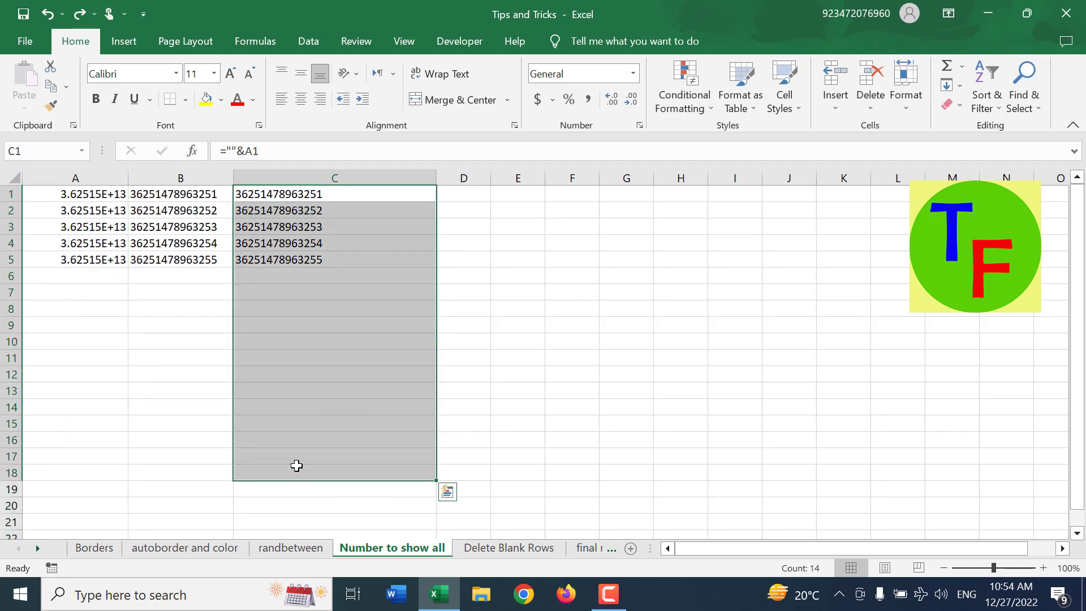
{"action": "key", "text": "ctrl+c"}
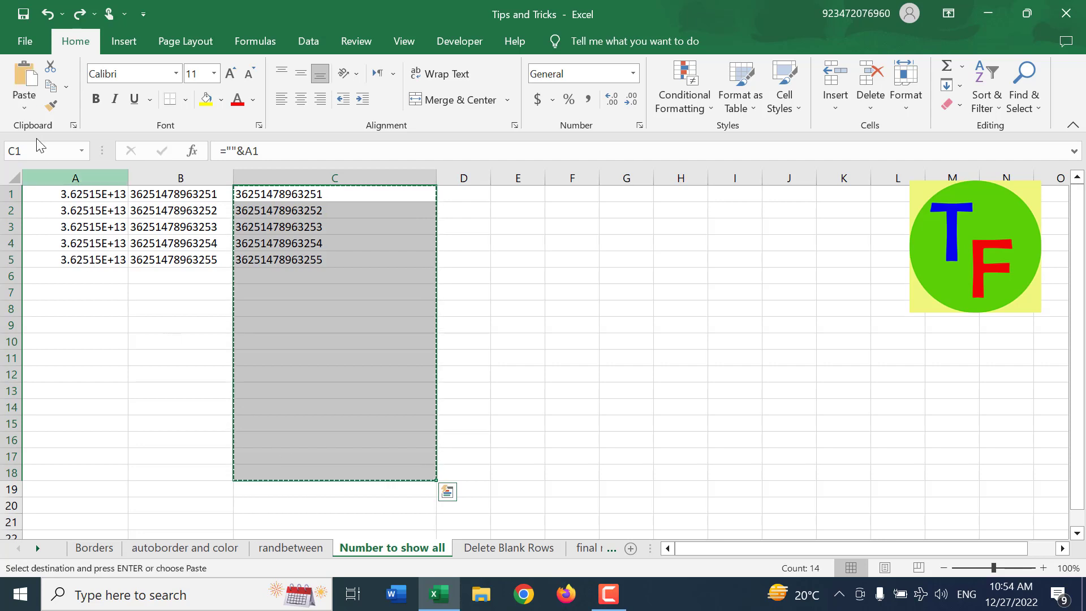
{"action": "left_click", "coordinate": [25, 110]}
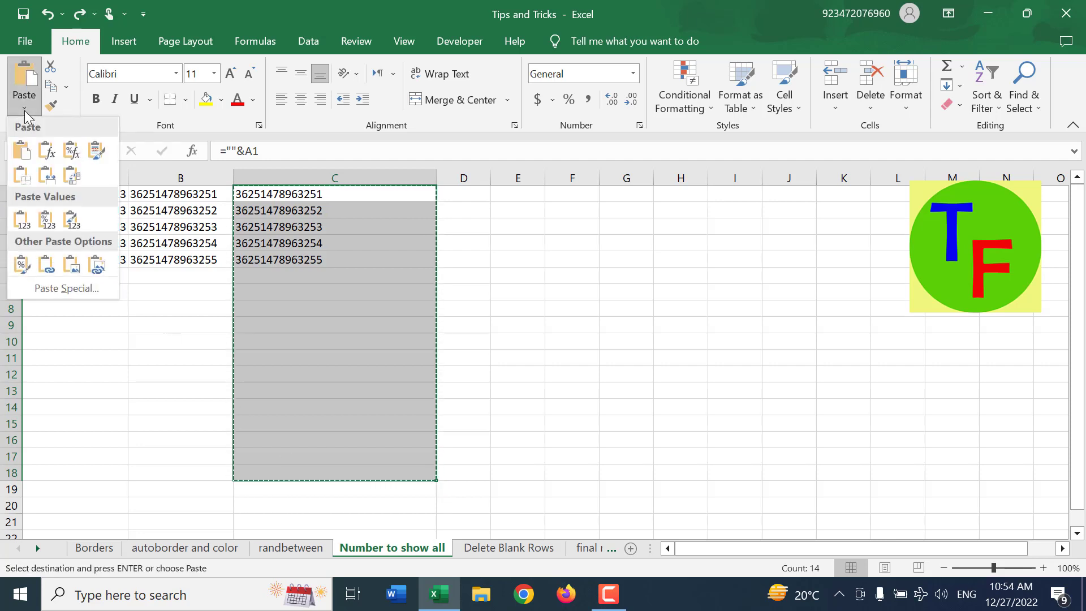
{"action": "left_click", "coordinate": [26, 222]}
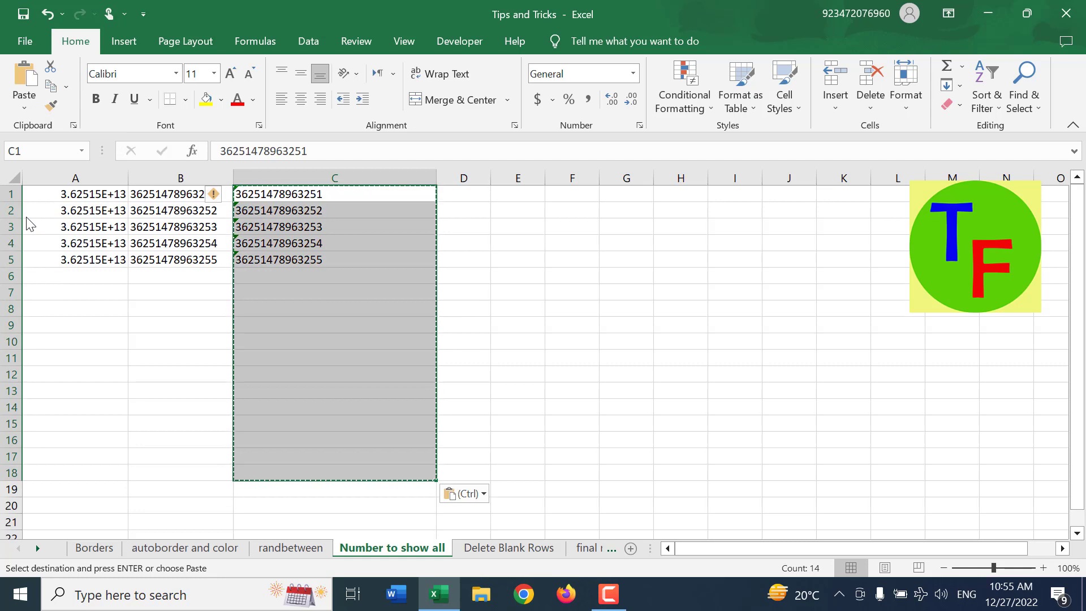
{"action": "left_click_drag", "start_coordinate": [73, 177], "coordinate": [163, 178]}
{"action": "key", "text": "ctrl+minus"}
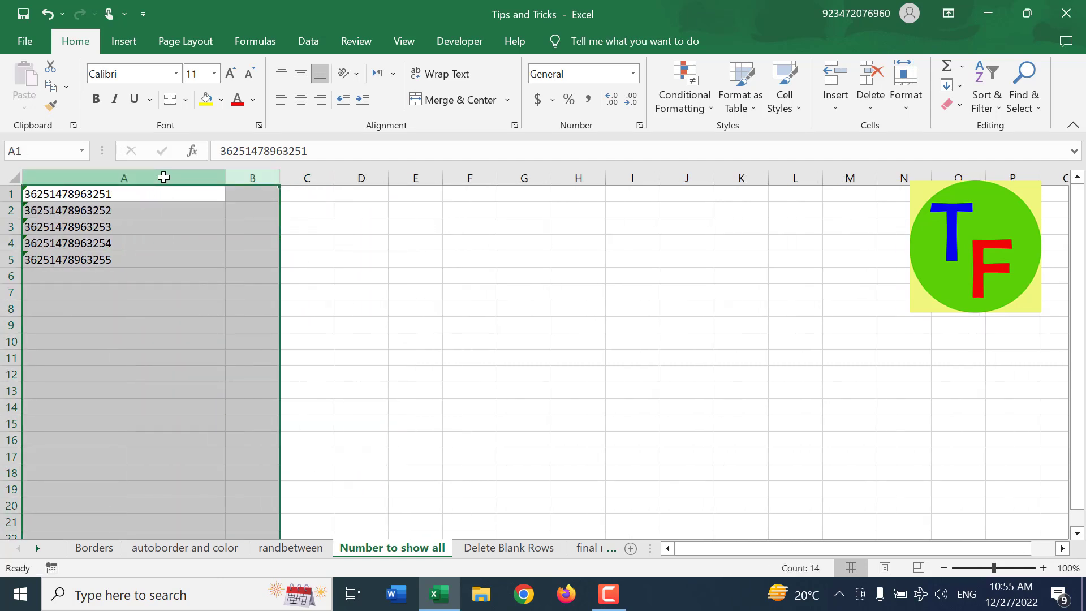
Ignore the Number Stored as Text error for the numbers in A1:A5.
{"action": "left_click", "coordinate": [145, 238]}
{"action": "left_click_drag", "start_coordinate": [46, 197], "coordinate": [62, 259]}
{"action": "left_click", "coordinate": [250, 194]}
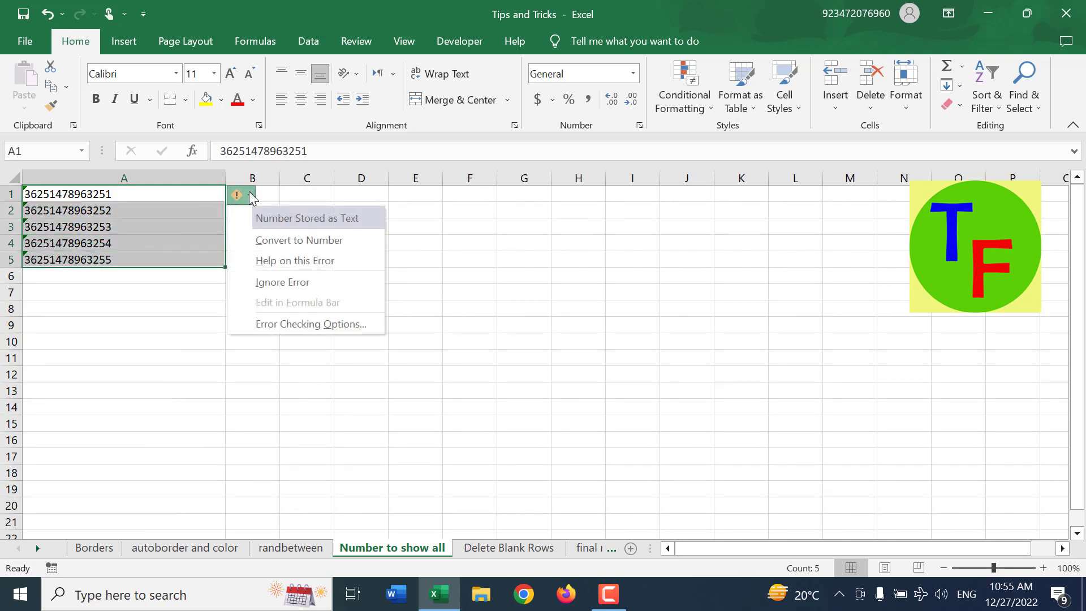
{"action": "left_click", "coordinate": [280, 283]}
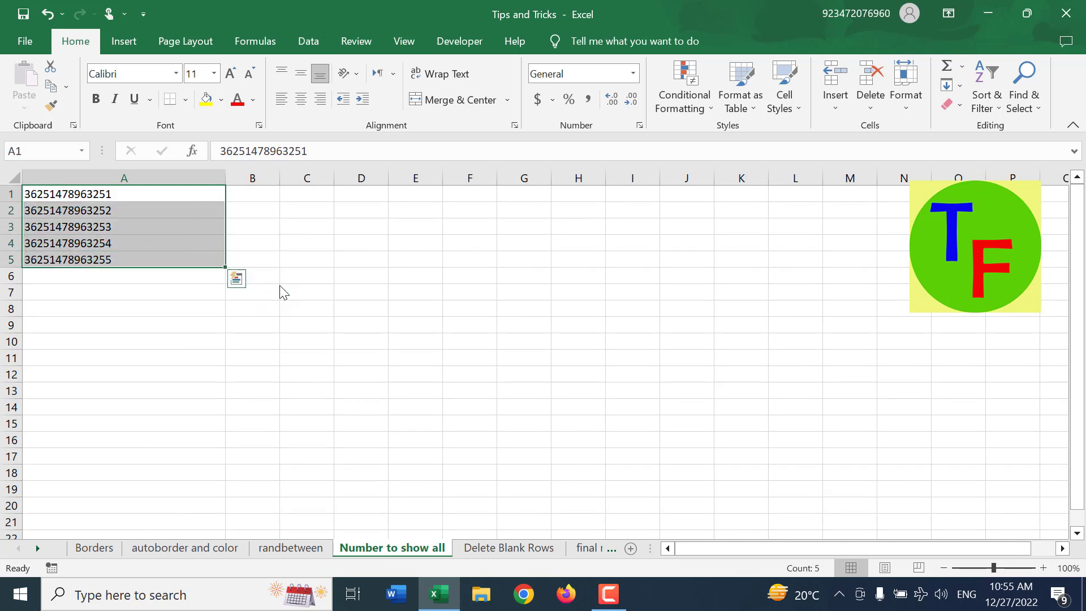
{"action": "left_click", "coordinate": [196, 240]}
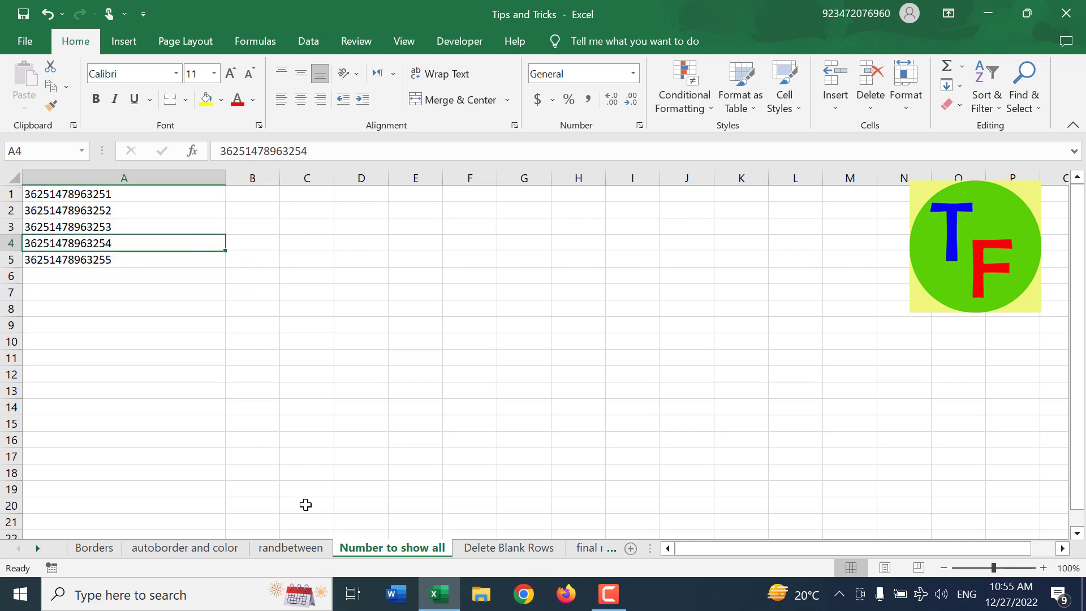
On the Delete Blank Rows sheet, clear the stray Rate values in C10, C13:C14 and C17 where product and quantity are empty.
{"action": "left_click", "coordinate": [524, 548]}
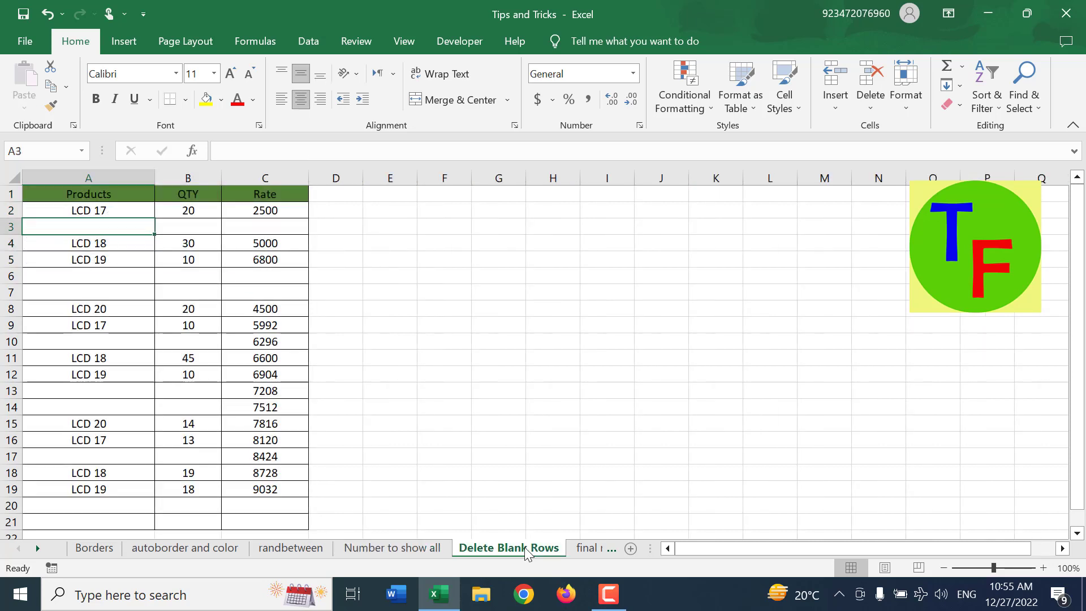
{"action": "scroll", "coordinate": [182, 375], "scroll_direction": "down", "scroll_amount": 4}
{"action": "scroll", "coordinate": [183, 375], "scroll_direction": "up", "scroll_amount": 3}
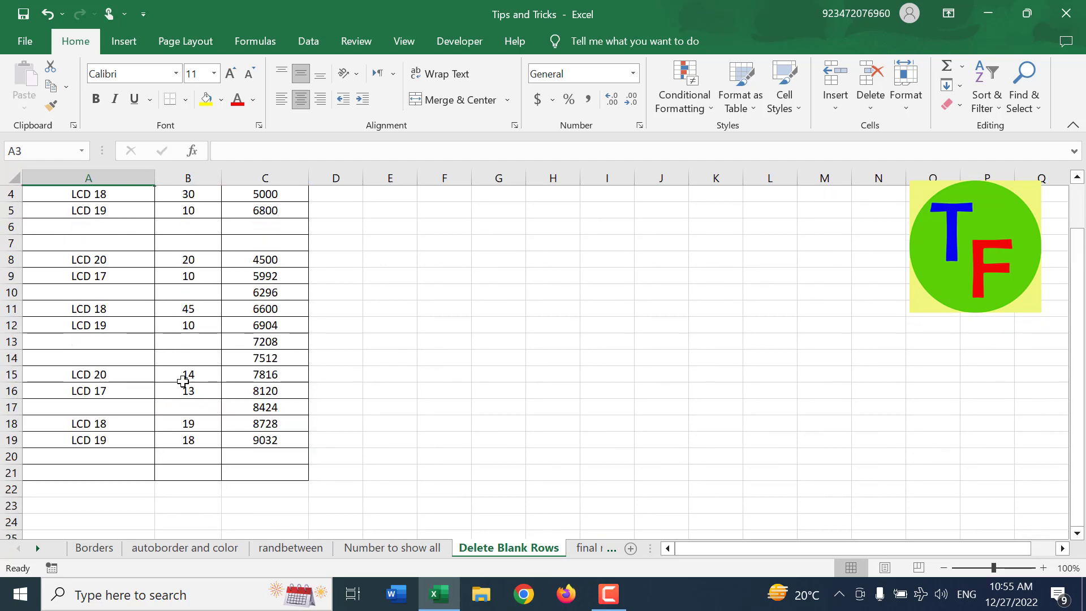
{"action": "left_click_drag", "start_coordinate": [270, 343], "coordinate": [270, 359]}
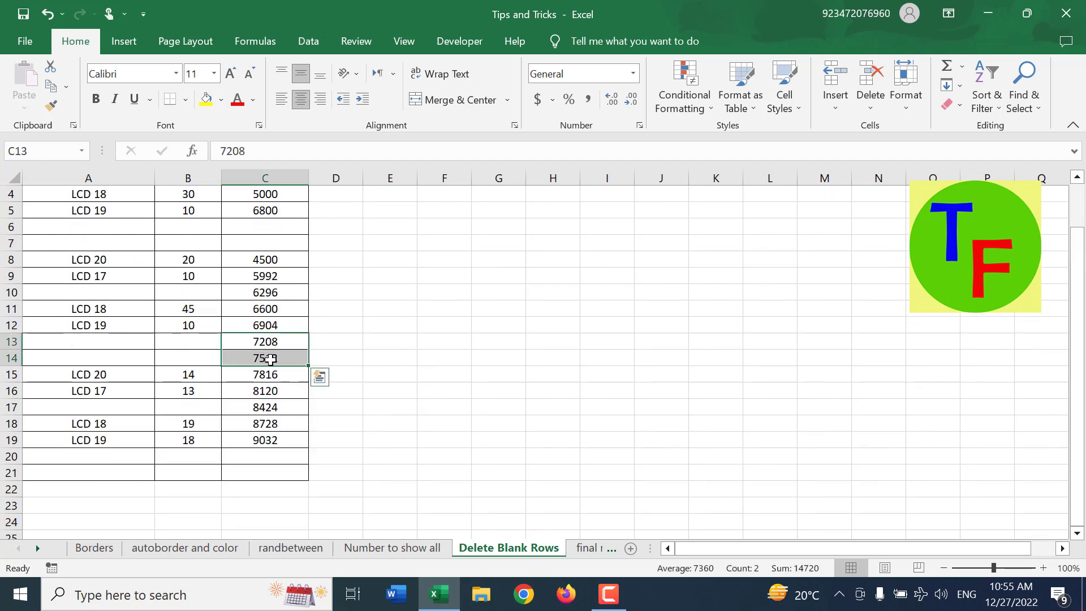
{"action": "key", "text": "Delete"}
{"action": "left_click", "coordinate": [279, 407]}
{"action": "key", "text": "Delete"}
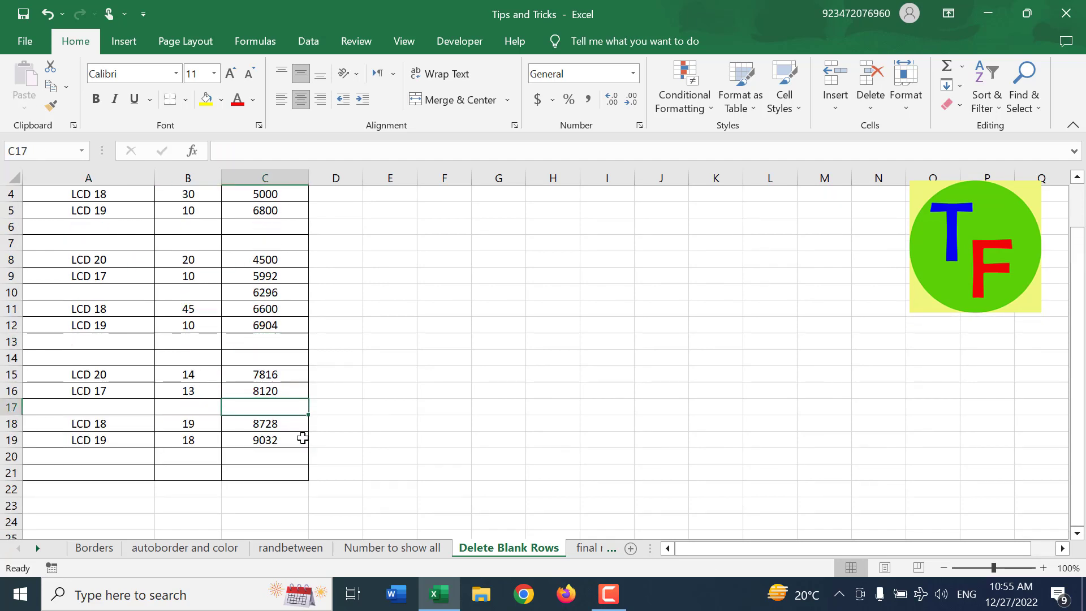
{"action": "left_click", "coordinate": [271, 292]}
{"action": "key", "text": "Delete"}
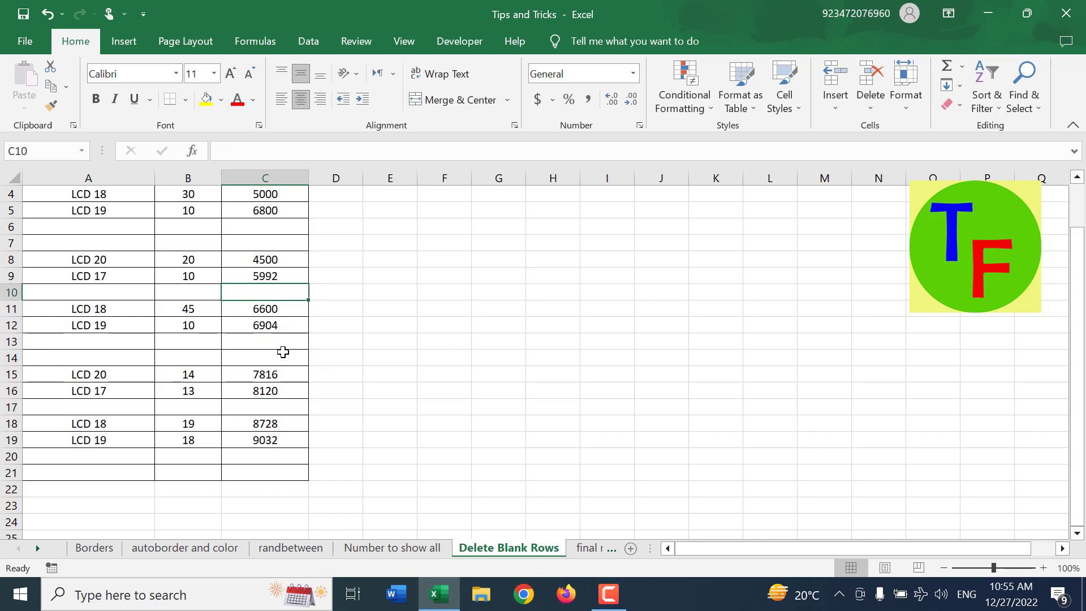
{"action": "scroll", "coordinate": [283, 356], "scroll_direction": "up", "scroll_amount": 1}
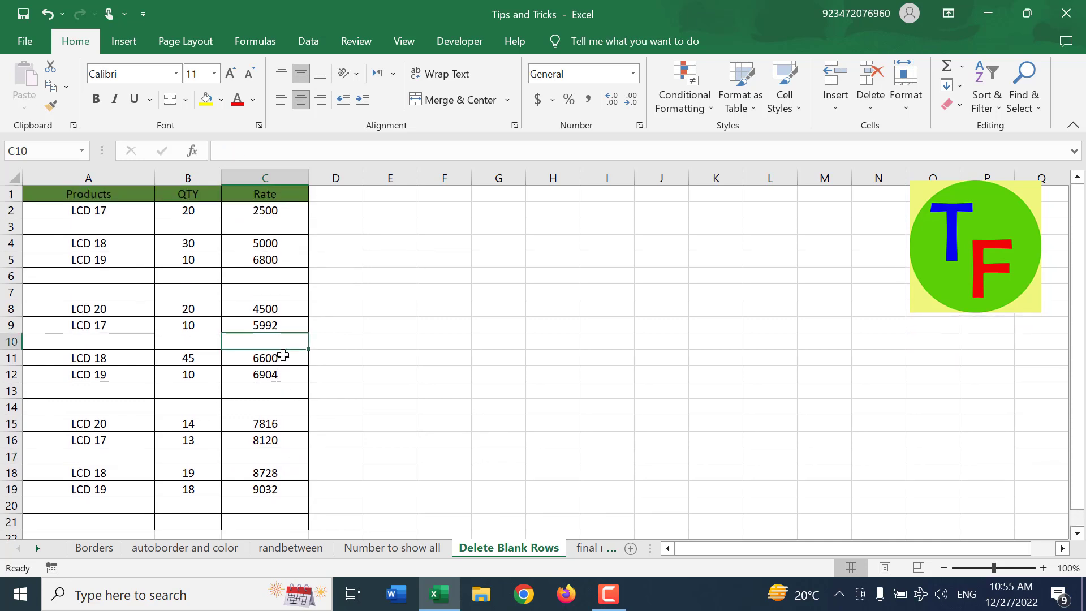
Try removing the blank rows one at a time by deleting row 3, and undo the deletion.
{"action": "left_click", "coordinate": [85, 225]}
{"action": "left_click", "coordinate": [93, 275]}
{"action": "left_click", "coordinate": [95, 295]}
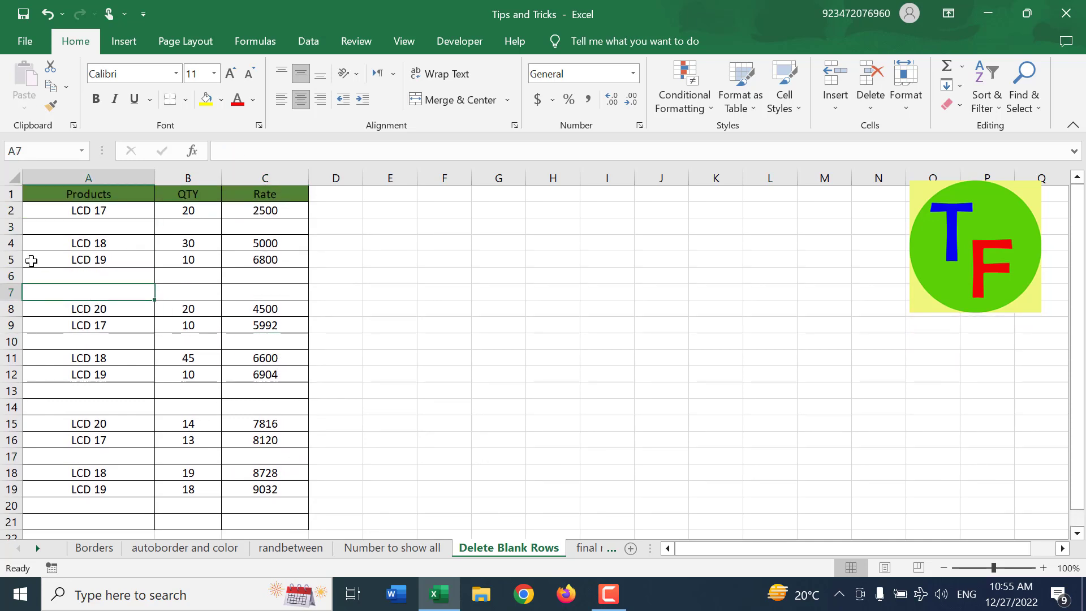
{"action": "left_click", "coordinate": [10, 227]}
{"action": "key", "text": "ctrl+minus"}
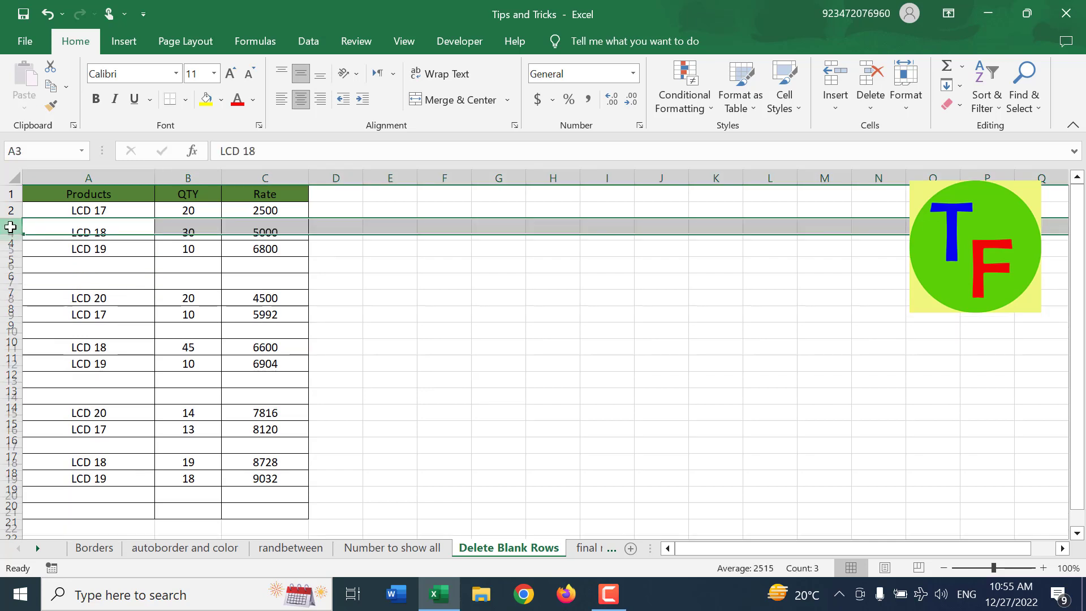
{"action": "left_click", "coordinate": [10, 259]}
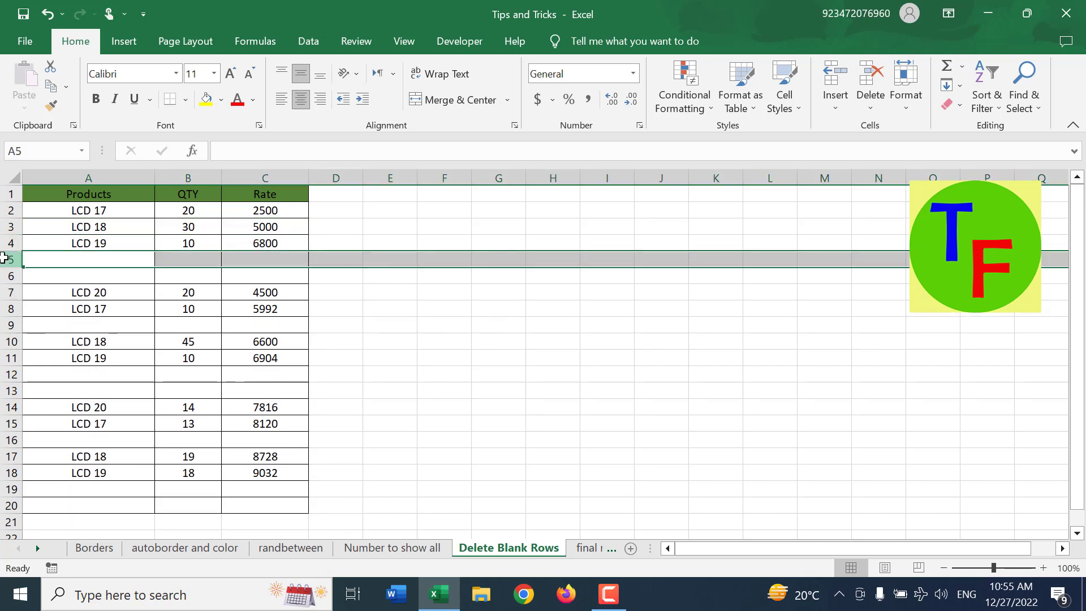
{"action": "key", "text": "ctrl+z"}
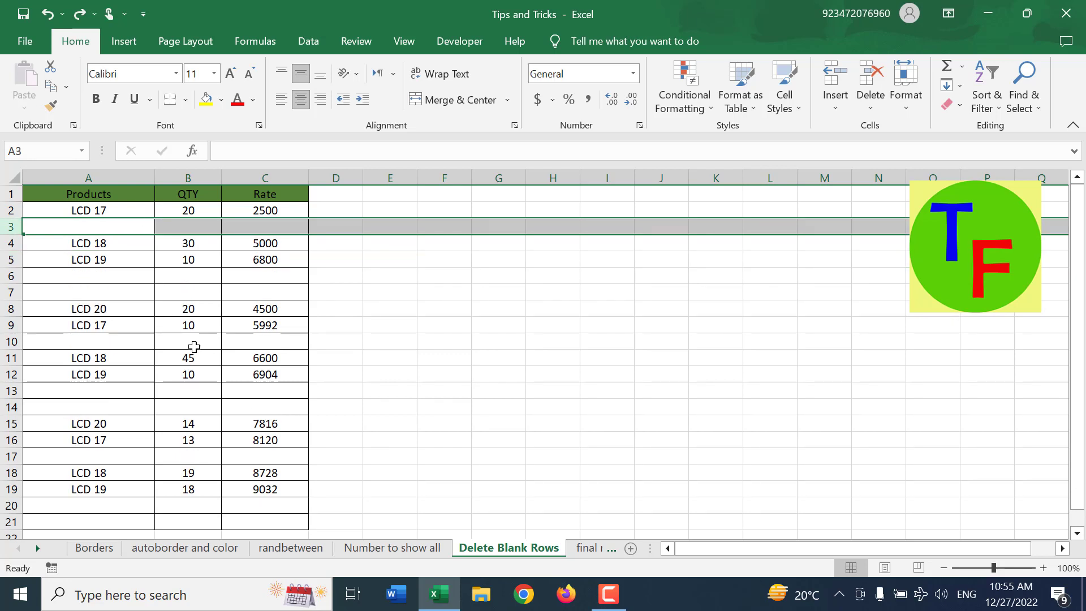
Select only the blank cells within A2:C21 using Go To Special with the Blanks option.
{"action": "left_click_drag", "start_coordinate": [118, 213], "coordinate": [275, 503]}
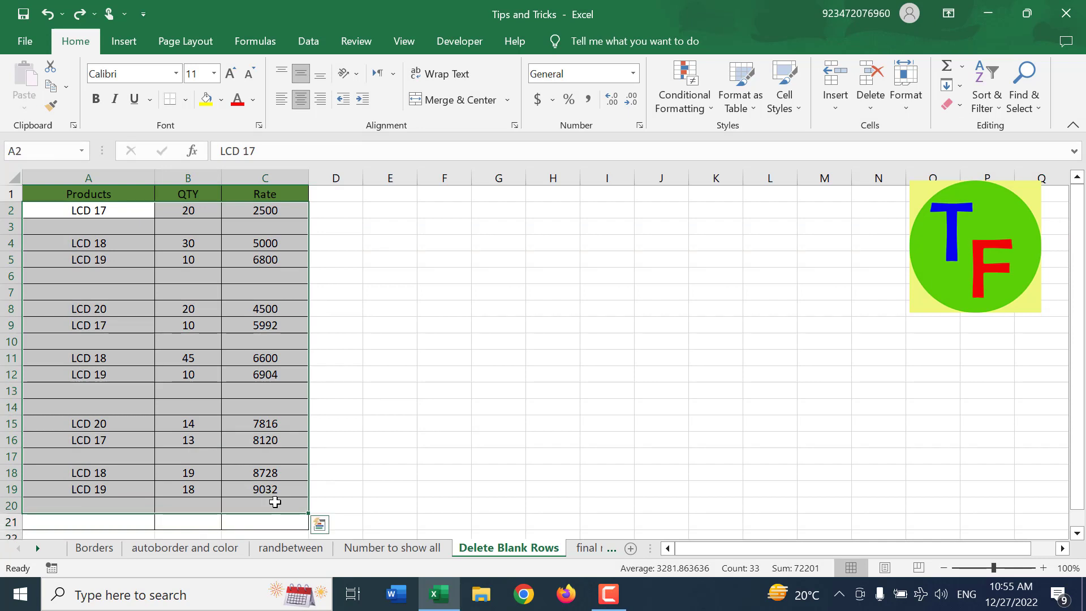
{"action": "key", "text": "shift+Down"}
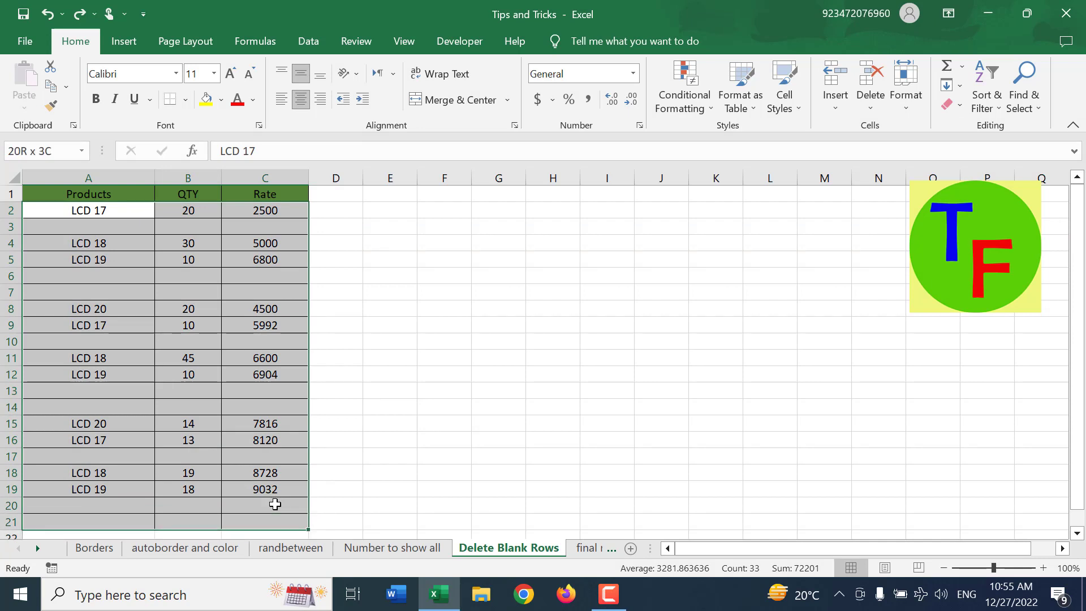
{"action": "key", "text": "F5"}
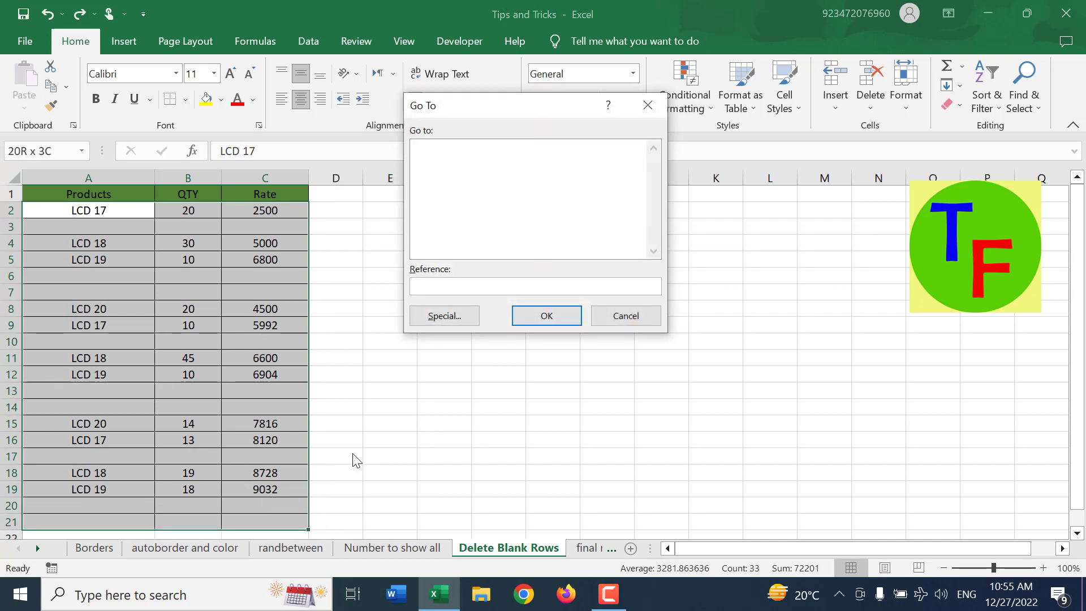
{"action": "left_click", "coordinate": [456, 314]}
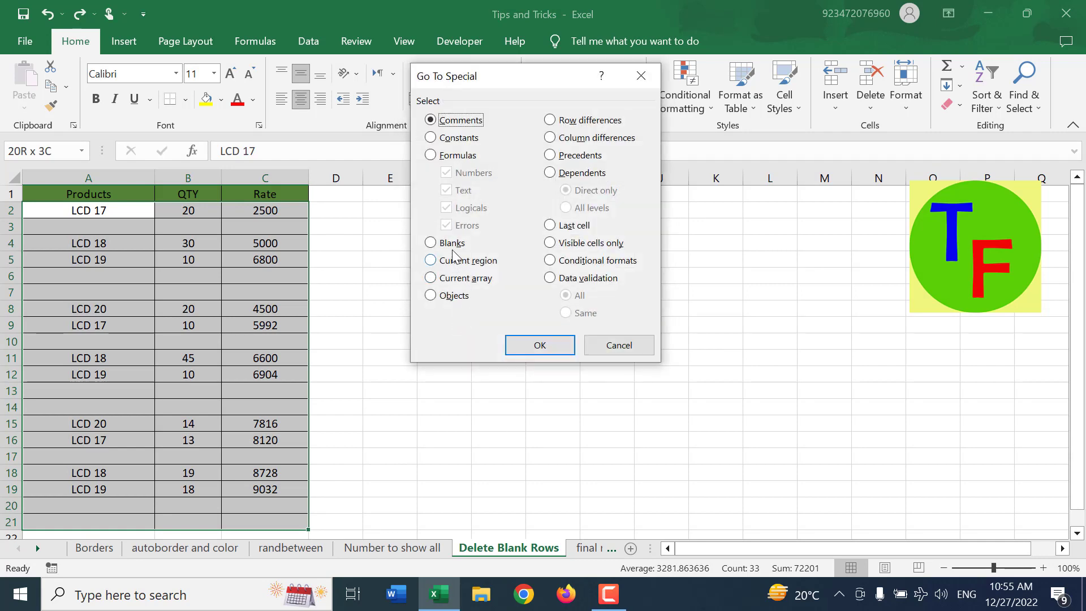
{"action": "left_click", "coordinate": [454, 244]}
{"action": "left_click", "coordinate": [540, 345]}
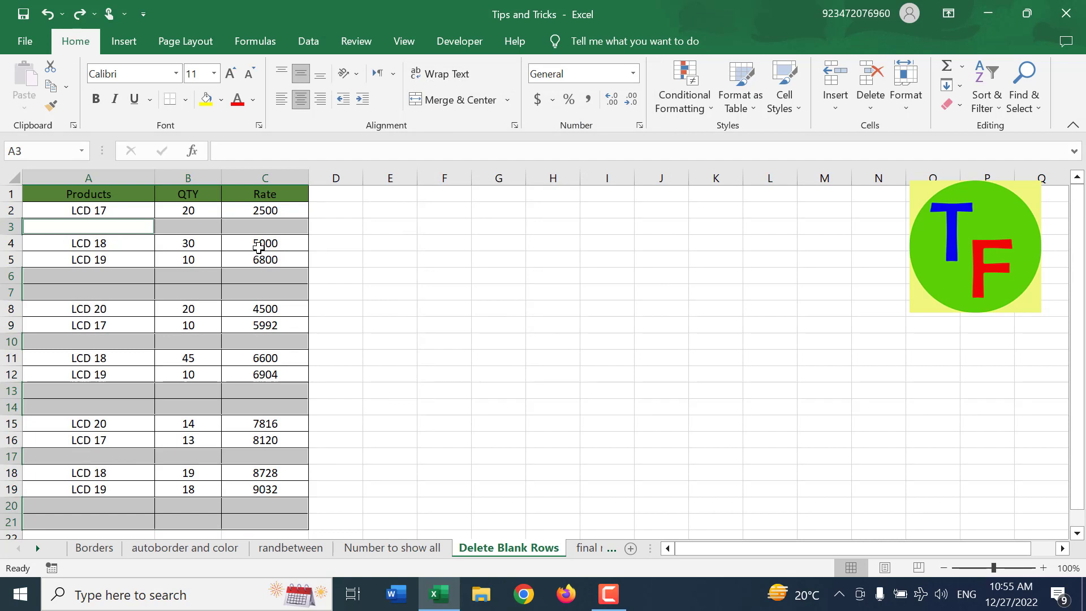
Delete the selected blank cells with the Entire row option to remove all blank rows from the product table.
{"action": "left_click", "coordinate": [871, 94]}
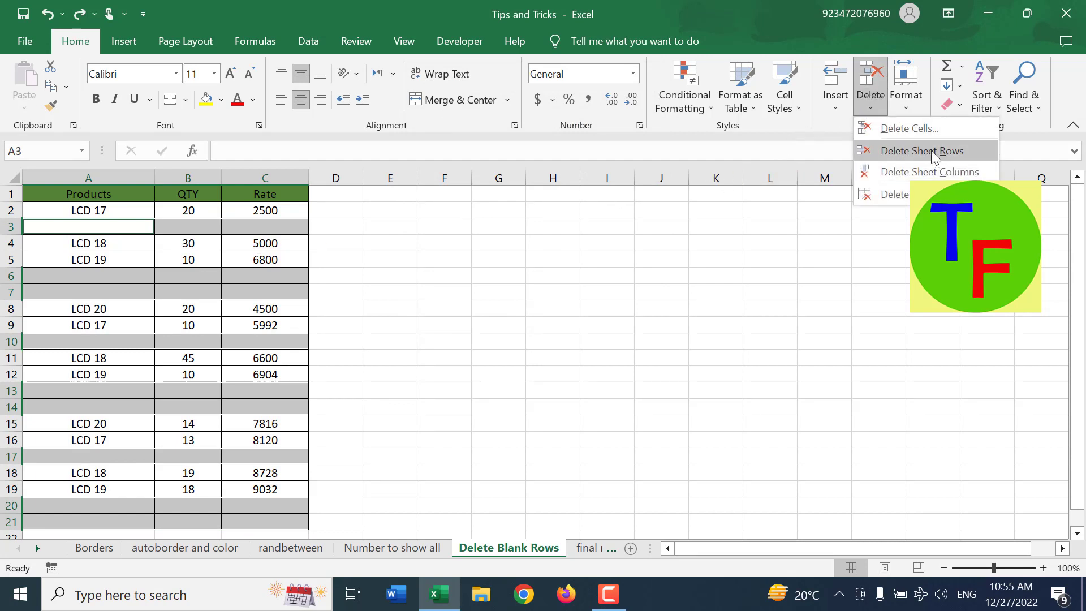
{"action": "left_click", "coordinate": [751, 3]}
{"action": "key", "text": "ctrl+minus"}
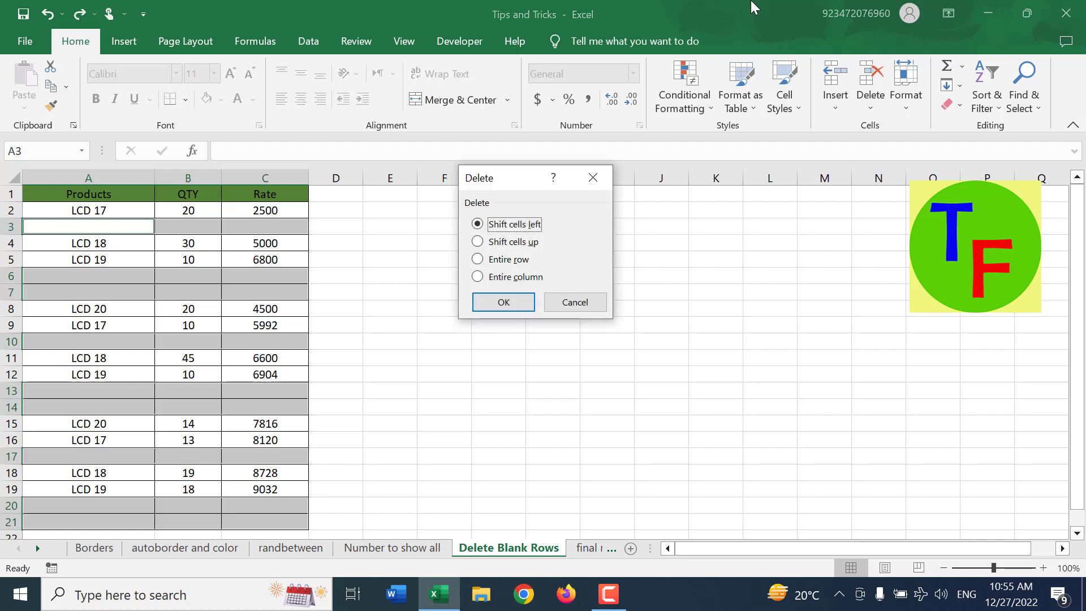
{"action": "left_click", "coordinate": [509, 259]}
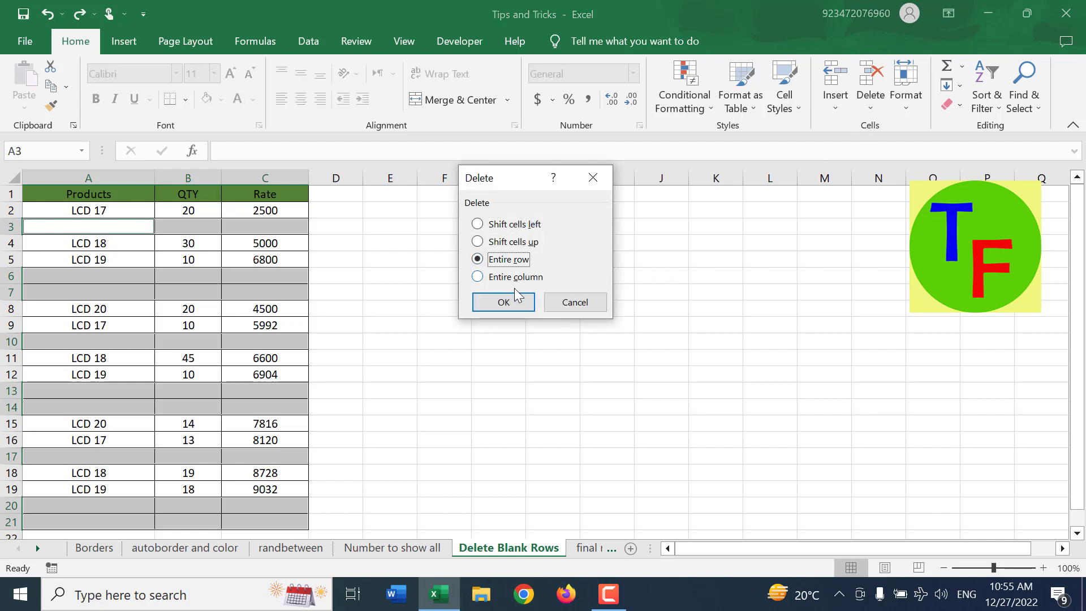
{"action": "left_click", "coordinate": [503, 302]}
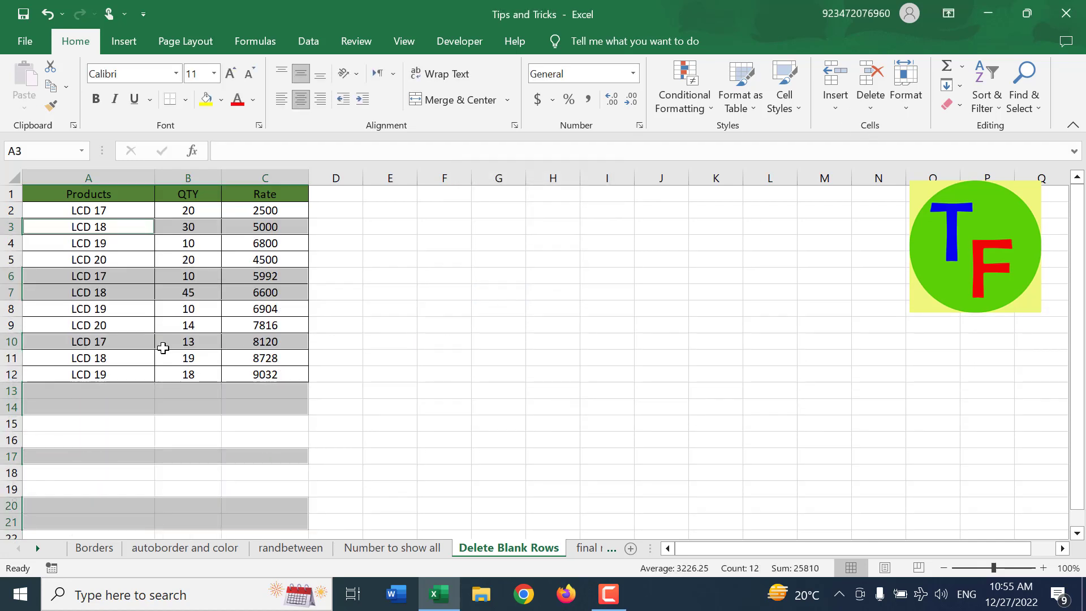
{"action": "left_click", "coordinate": [163, 348]}
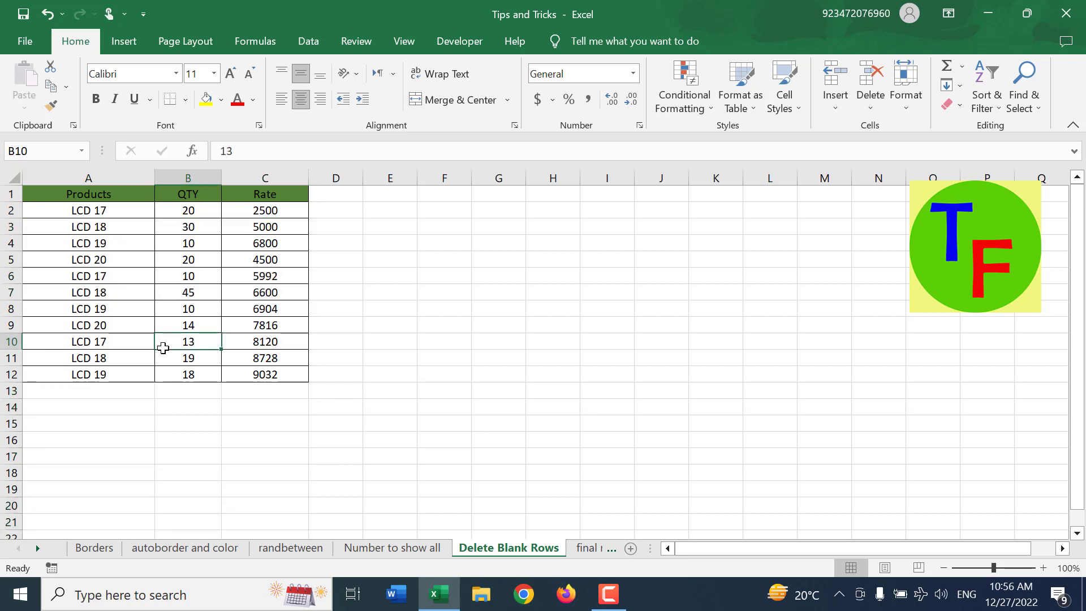